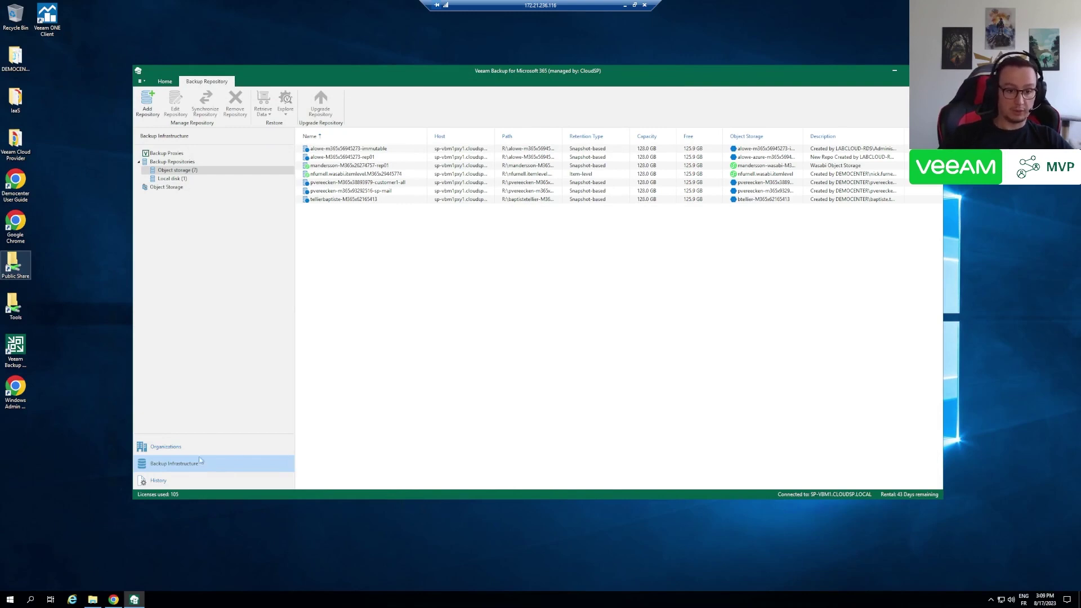
- Start a new backup repository, enter its name, and choose Backup to object storage
right_click(357, 243)
click(388, 246)
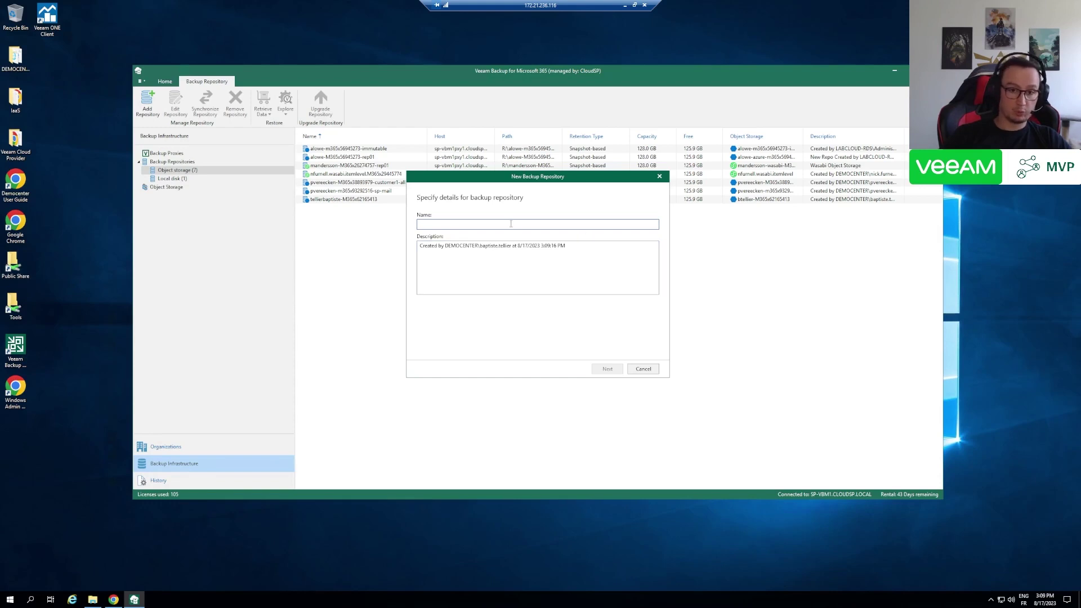
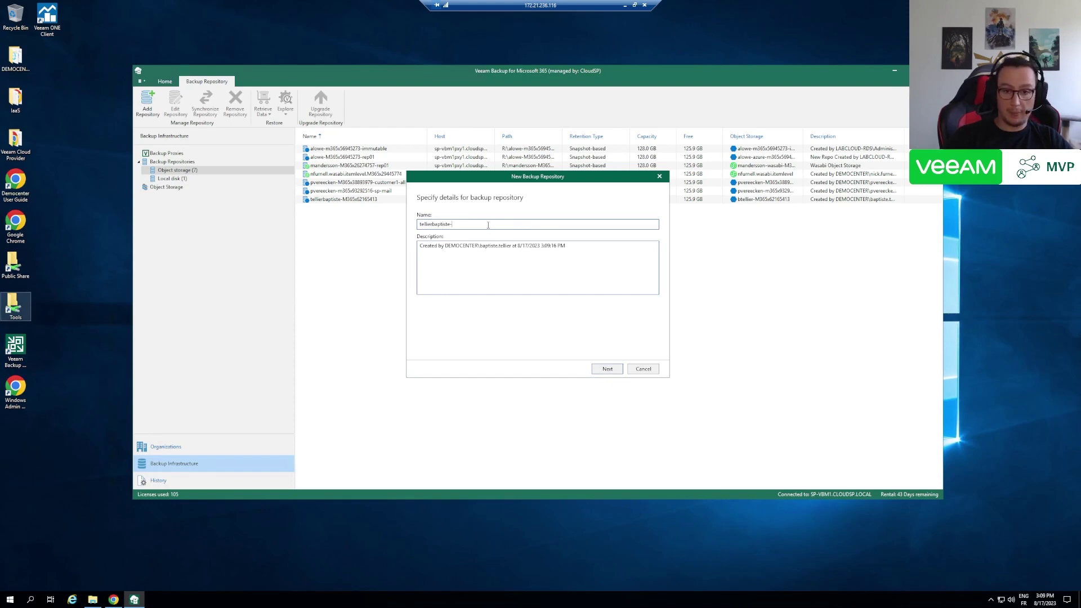
text(M365x62165413)
click(613, 368)
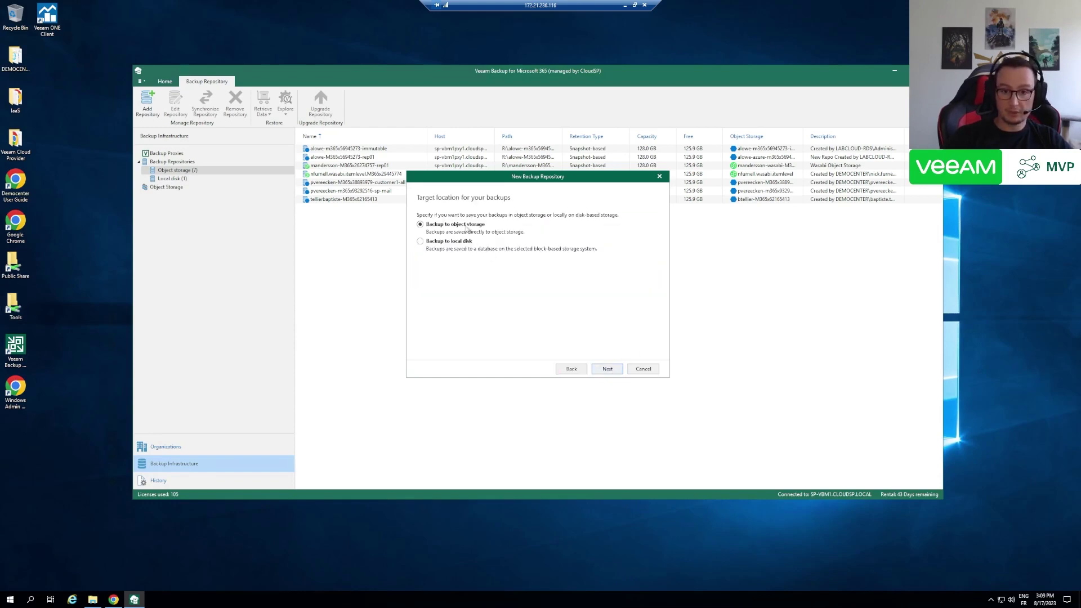
click(600, 368)
- Assign proxy sp-vbm1pxy1.cloudsp.local and put the local cache folder on drive R:
click(542, 225)
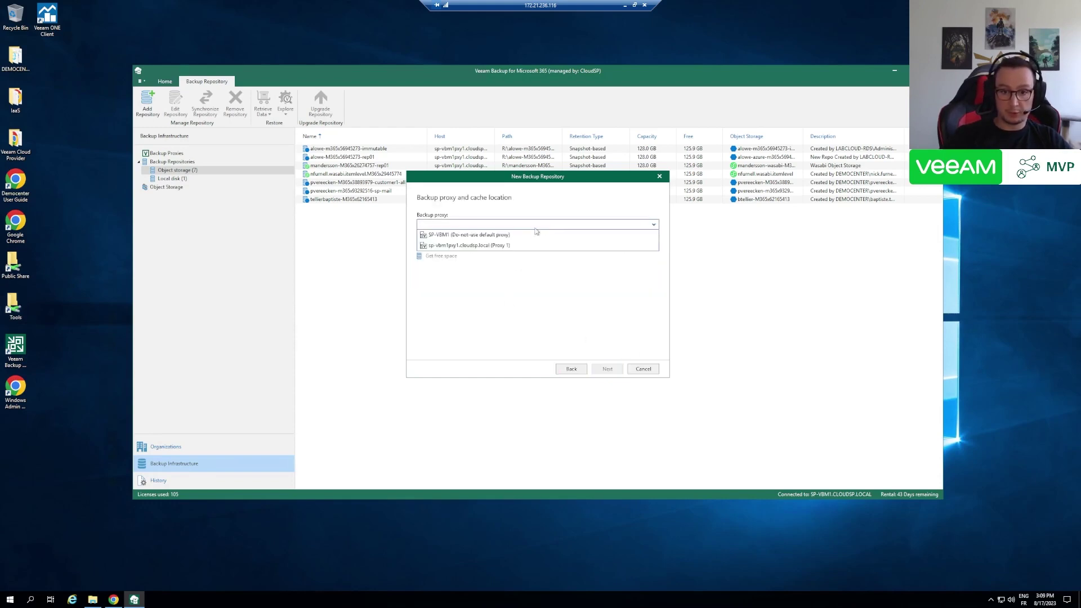
click(514, 246)
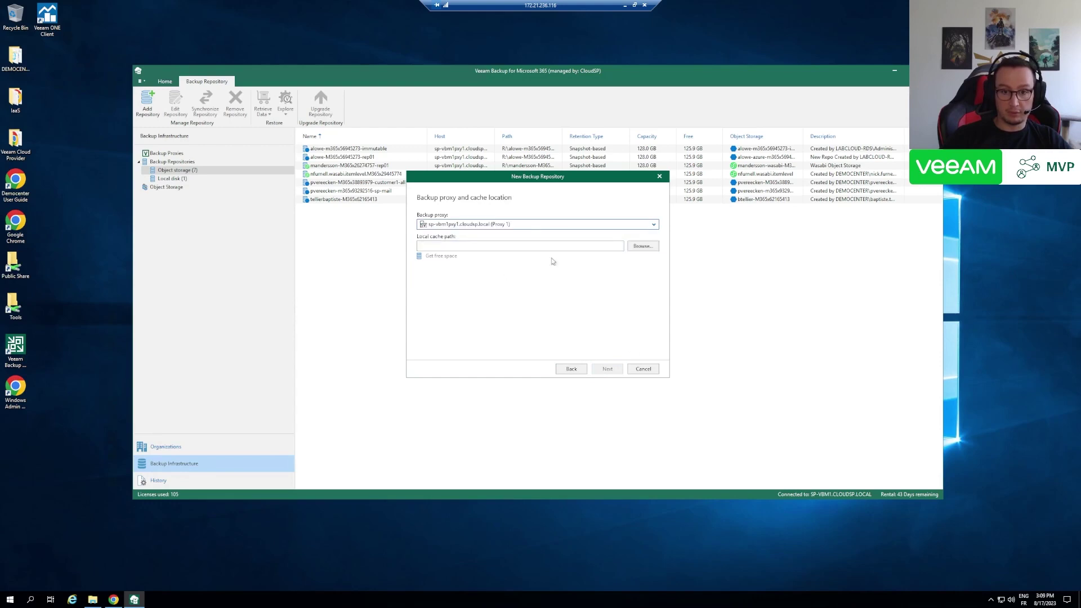
click(636, 247)
double_click(499, 221)
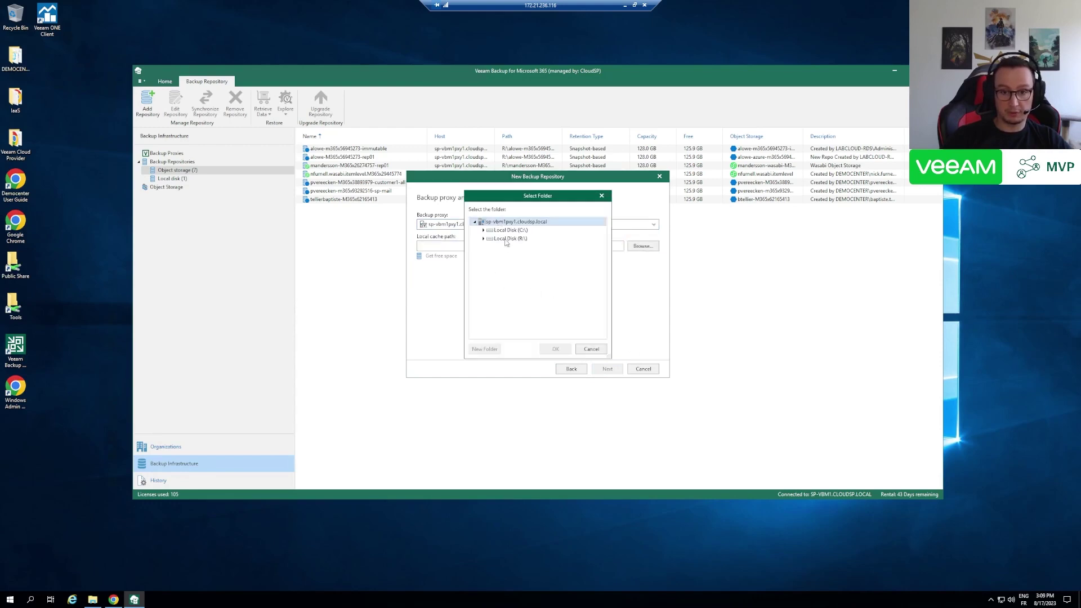
double_click(507, 238)
scroll(545, 318, down, 1)
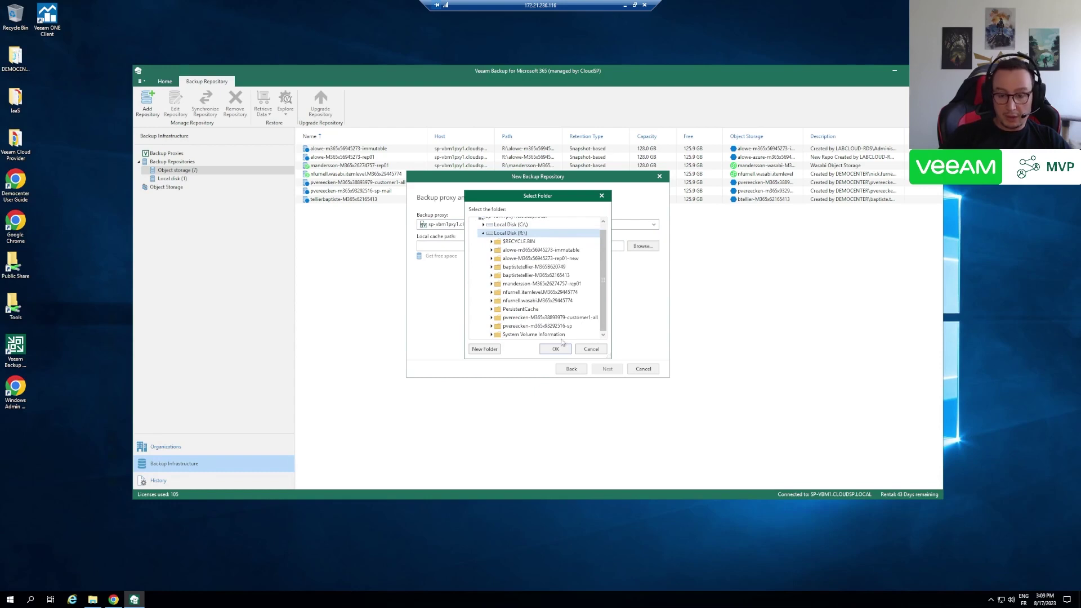
click(549, 275)
click(558, 351)
- Select the existing M365 object storage for the repository and validate it
click(607, 369)
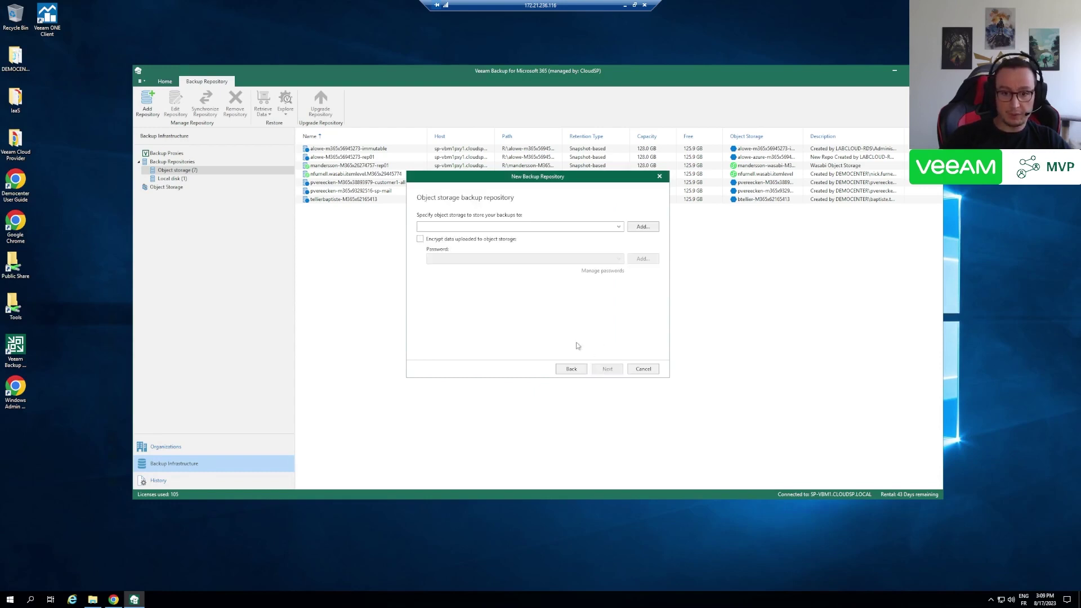
click(519, 227)
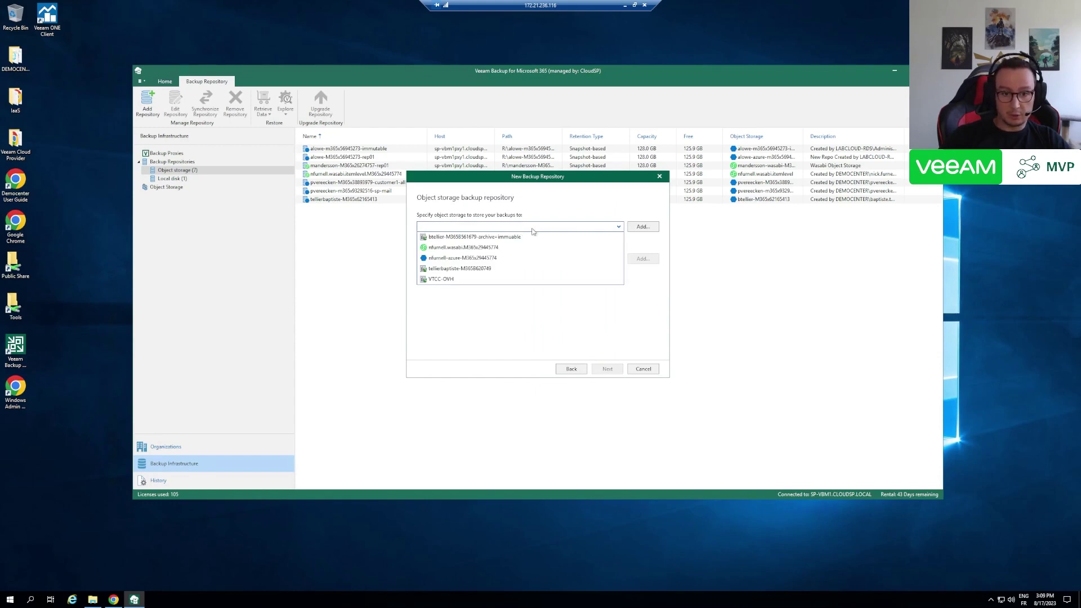
click(480, 269)
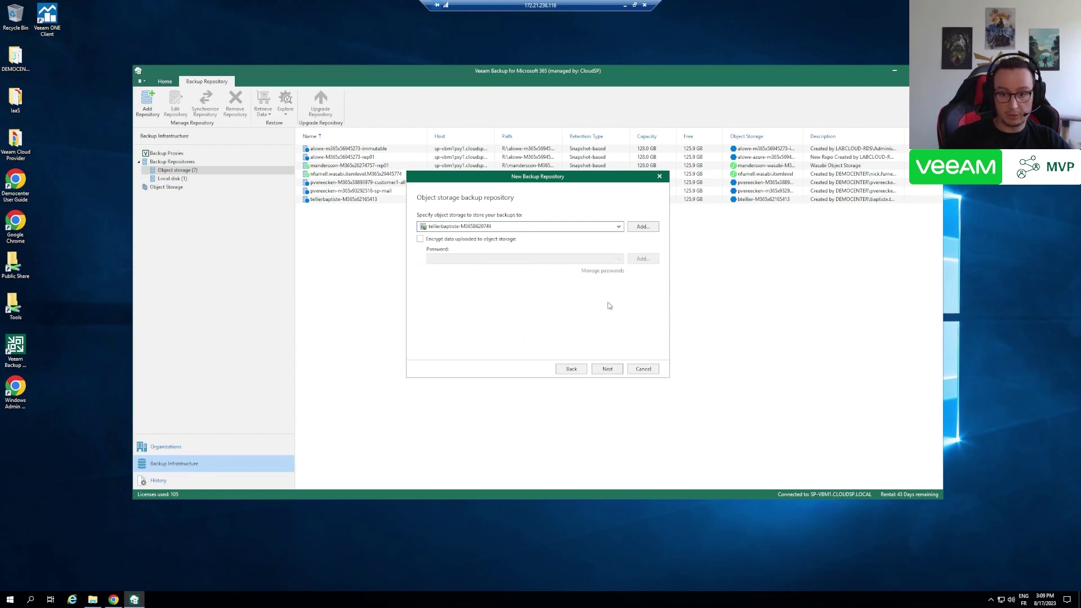
click(607, 370)
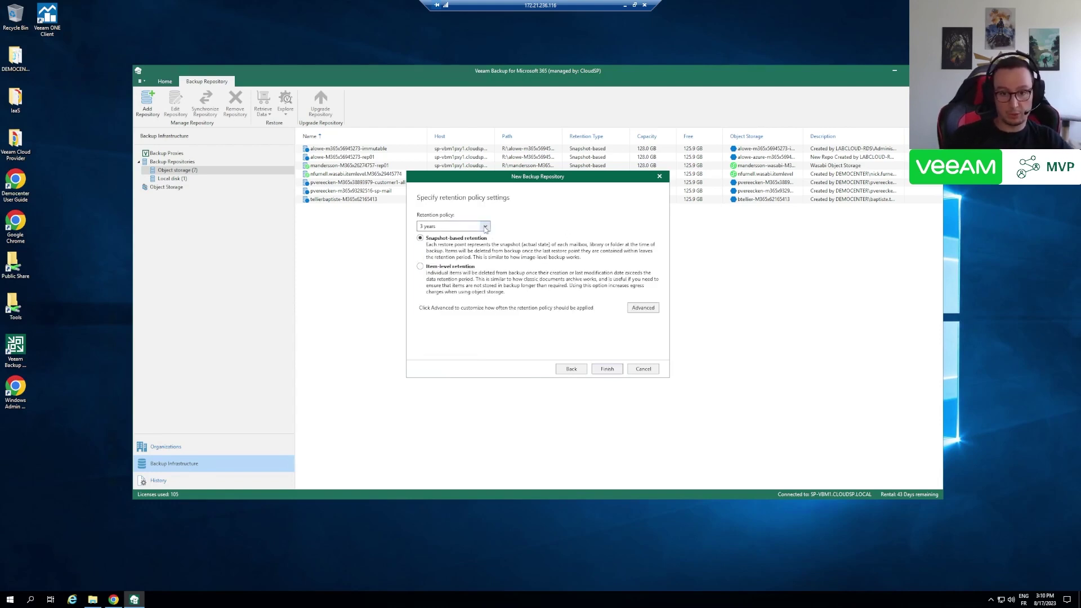
- Set snapshot-based retention to a specified number of days (30) and finish the repository
click(485, 226)
drag(488, 251, 487, 243)
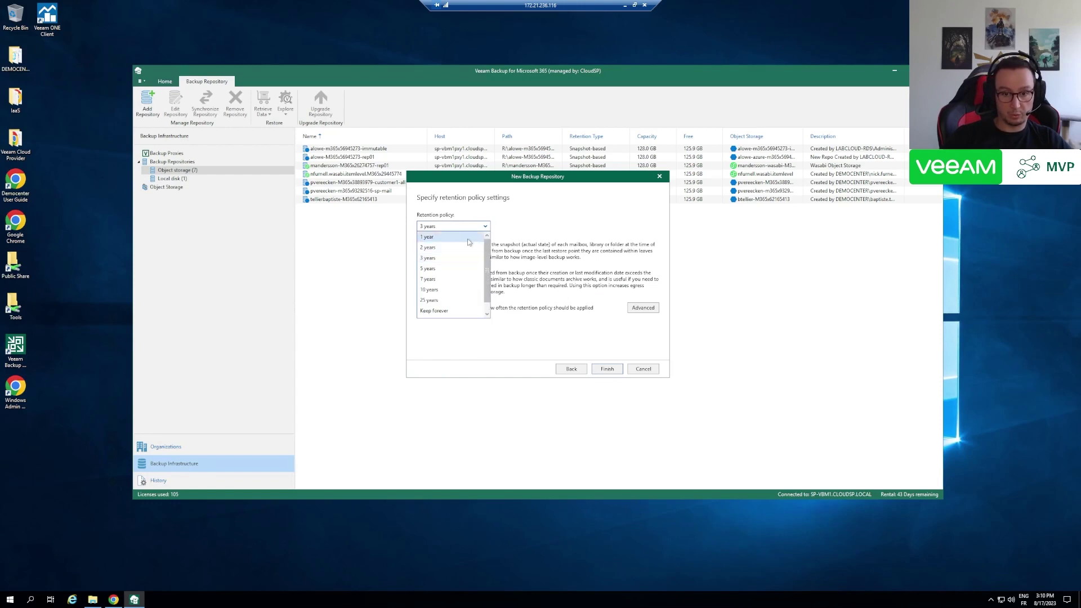
scroll(451, 304, down, 1)
click(447, 310)
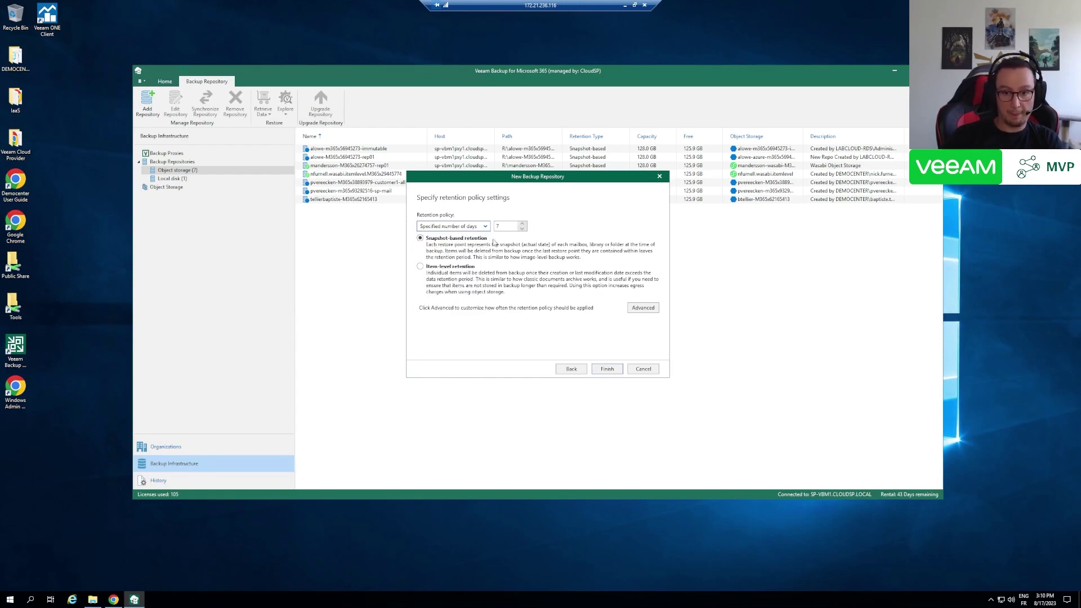
click(607, 369)
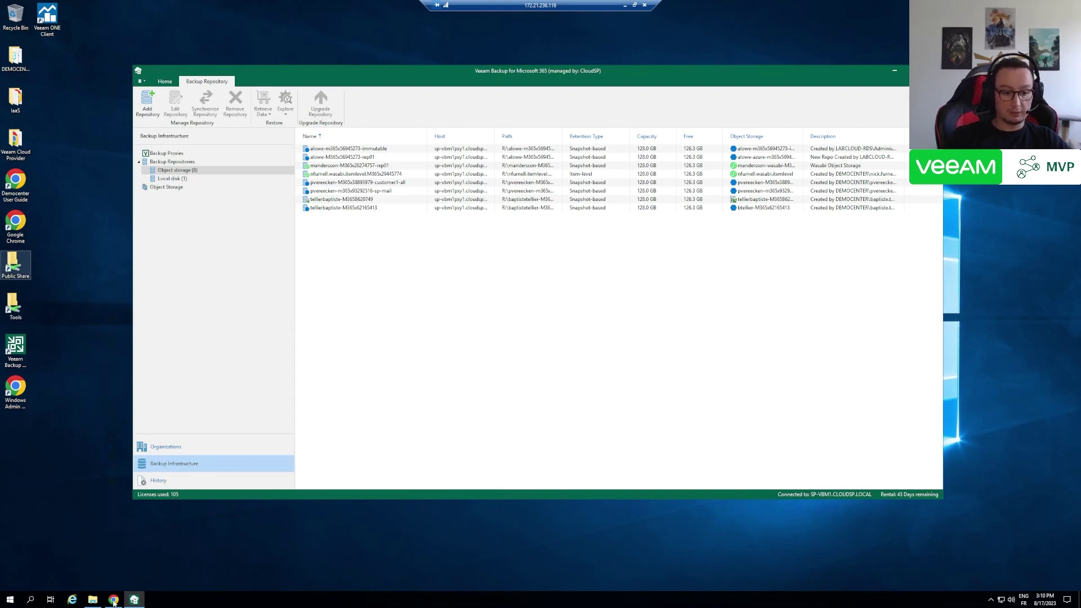
- Switch to the Service Provider Console in Chrome and exit the configuration area
click(113, 600)
click(58, 81)
- Start a new Native-type company named btedemo in Companies
click(51, 393)
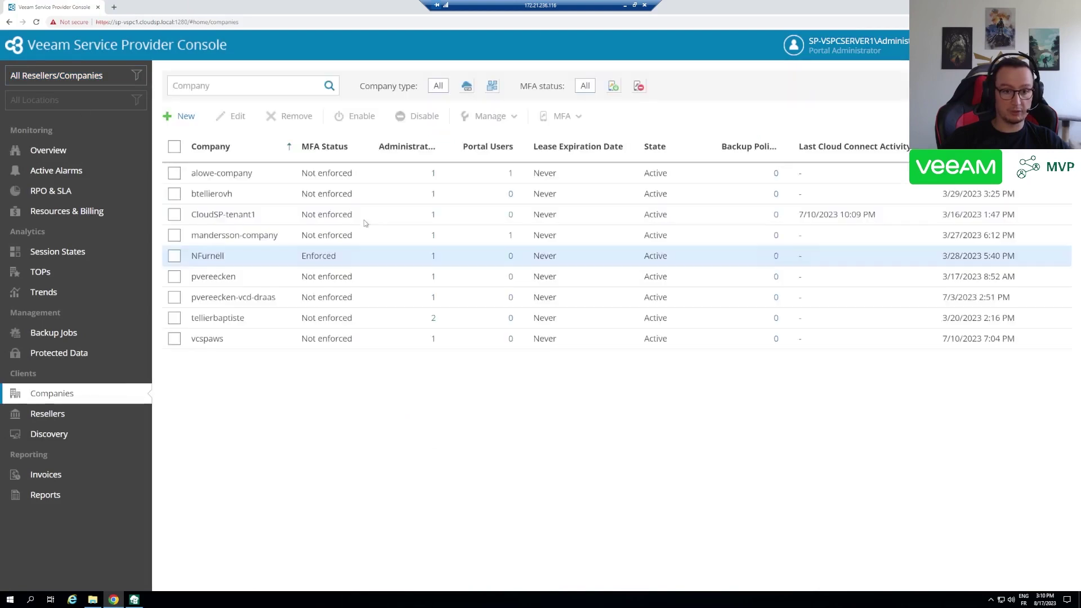
click(185, 116)
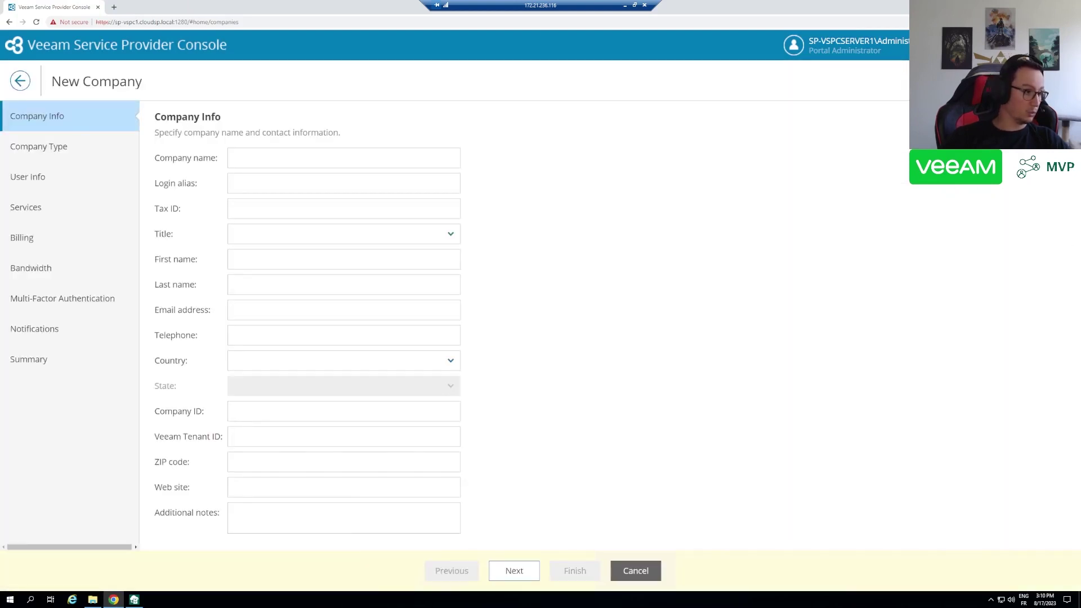
click(294, 157)
text(btedemo)
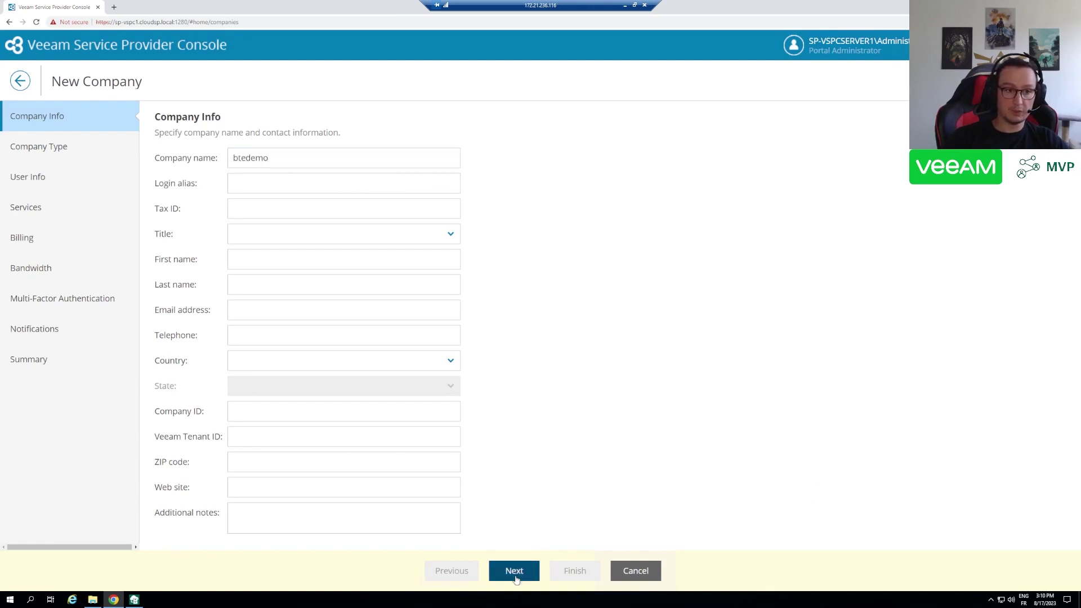
click(515, 576)
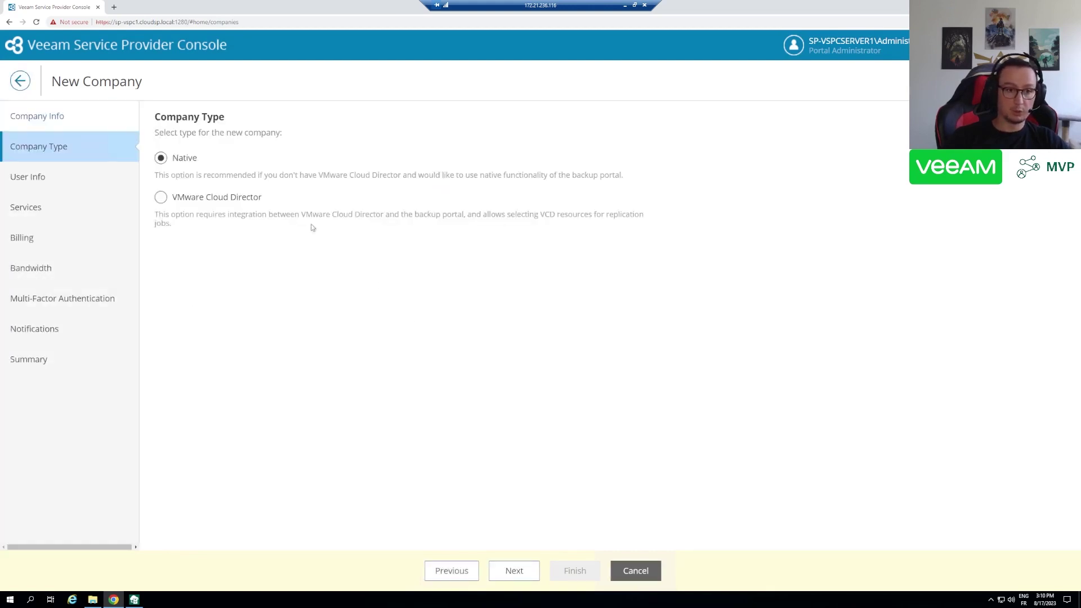
click(513, 572)
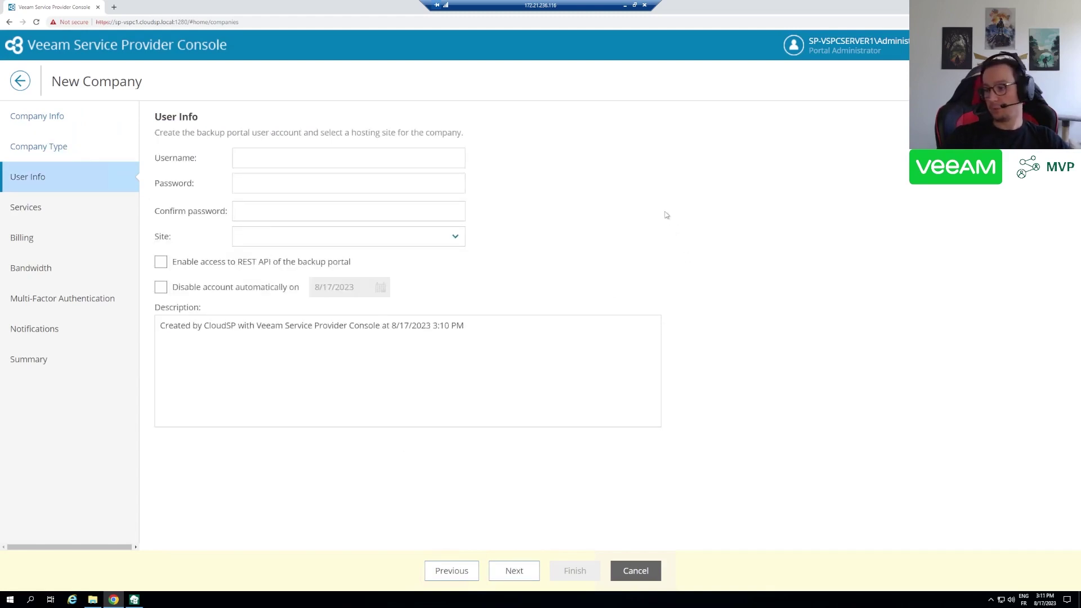
- Give the company portal user btedemo a confirmed password and host it at the Prague site
click(259, 158)
text(btedemo)
click(286, 182)
text(•)
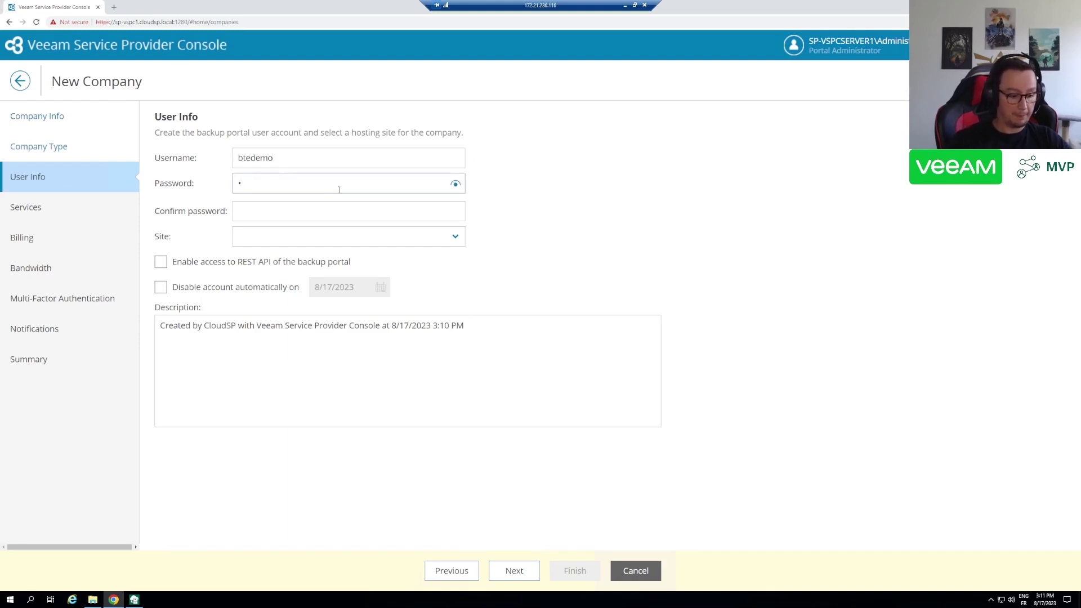
text(••••••••)
key(Tab)
text(•)
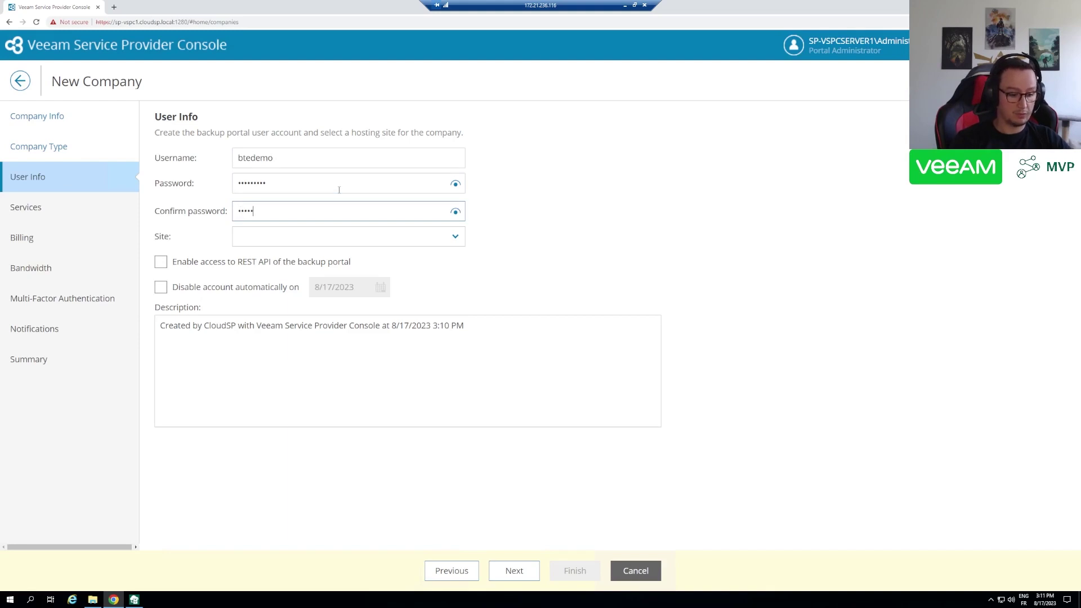
text(••••••••)
click(318, 236)
click(289, 257)
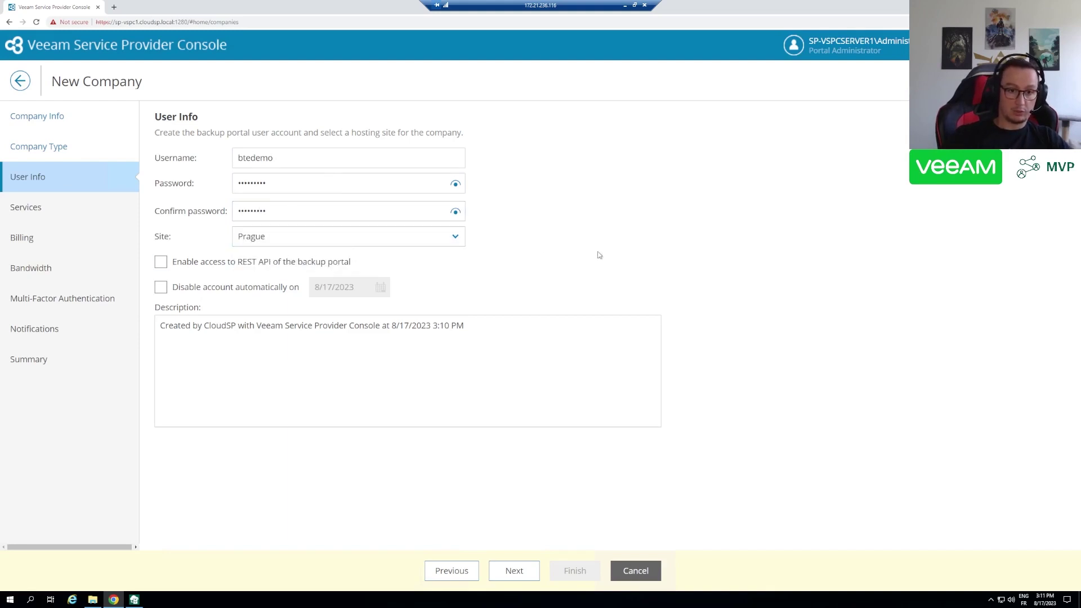
click(514, 571)
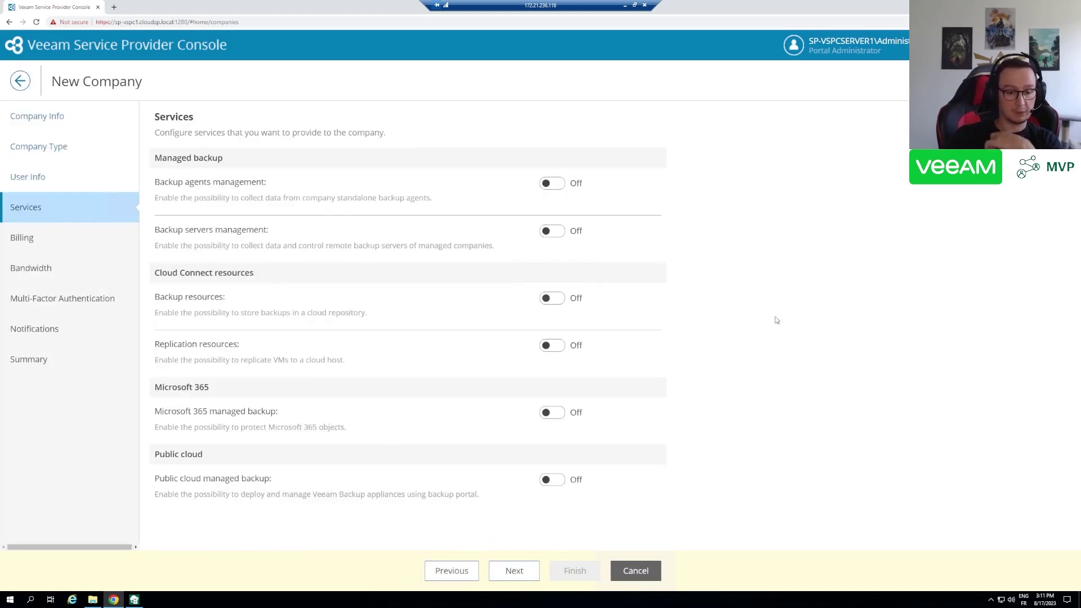
- Turn on Microsoft 365 managed backup for the new company
drag(156, 420, 280, 420)
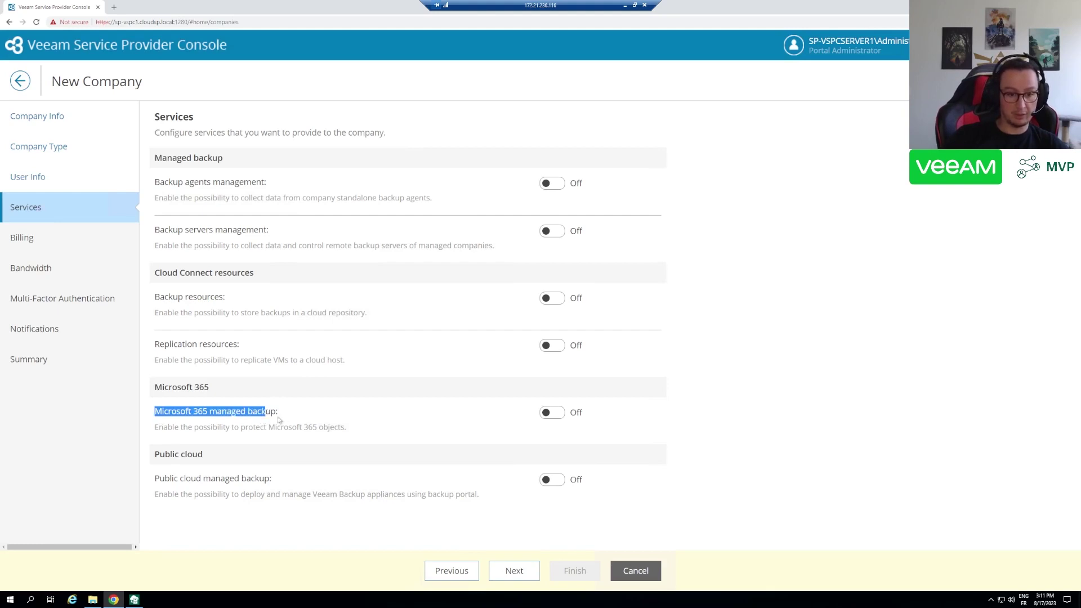
click(375, 415)
click(551, 416)
scroll(706, 384, down, 1)
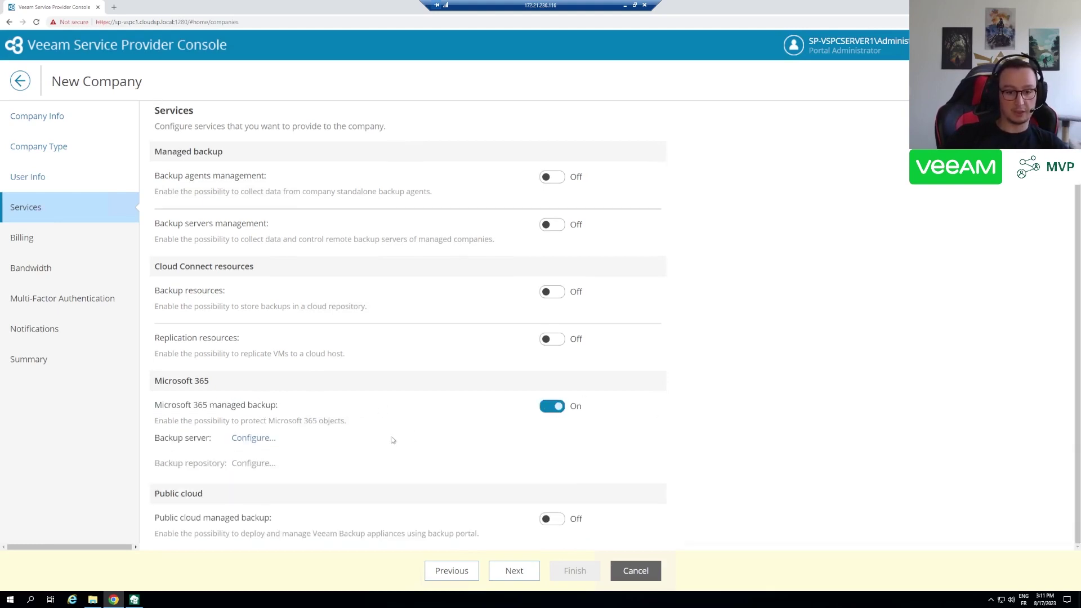
click(254, 438)
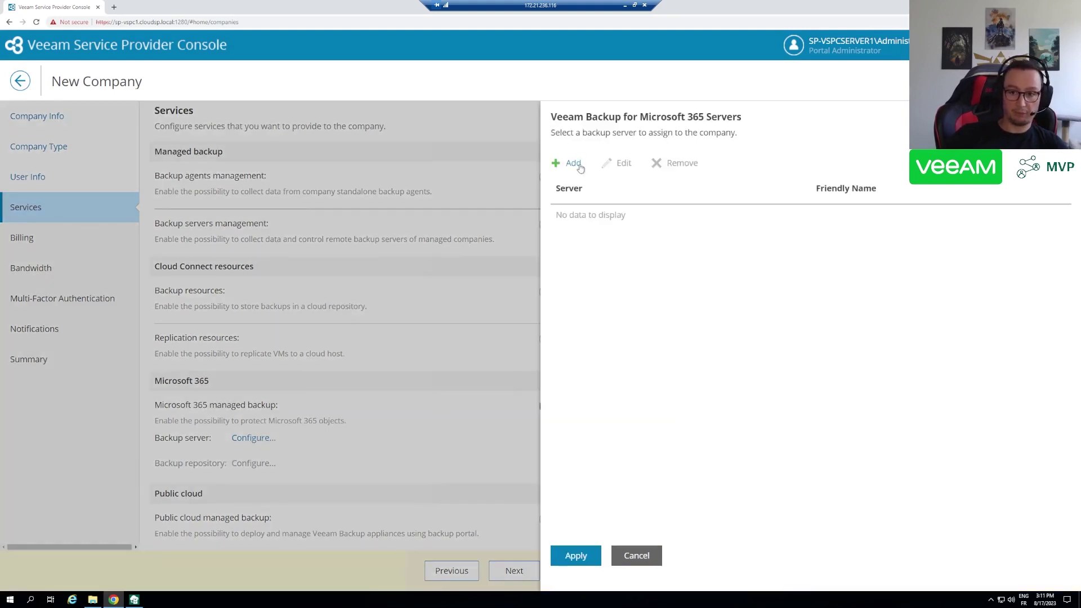
- Add backup server SP-VBM1 with friendly name 'Super BaaS M365' and apply it
click(577, 164)
click(477, 292)
click(468, 306)
click(431, 327)
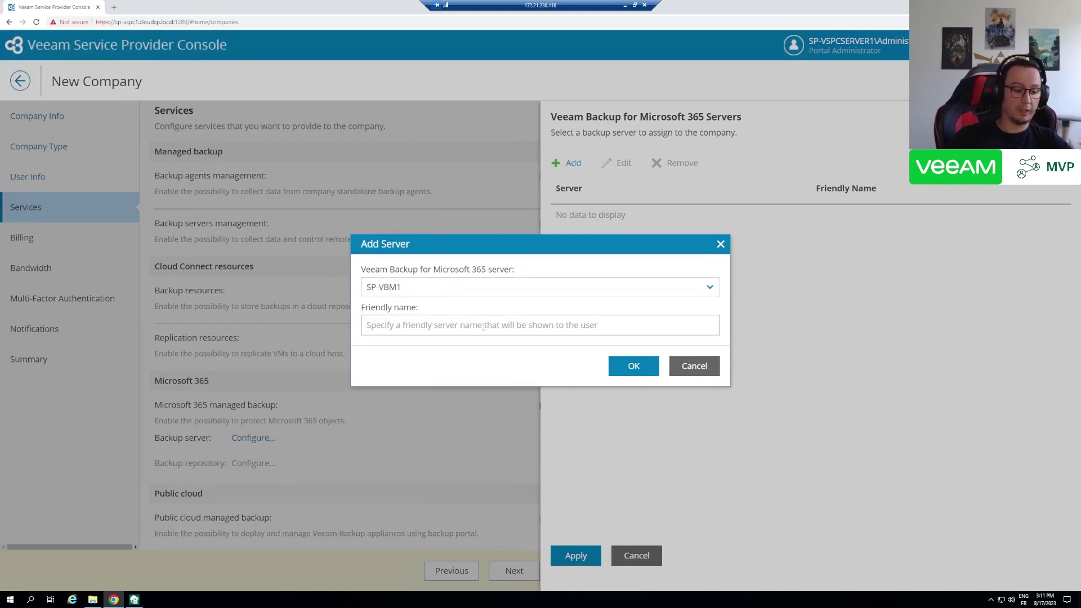
text(Super SAAS)
key(BackSpace)
key(BackSpace)
key(BackSpace)
text(BaaS M365)
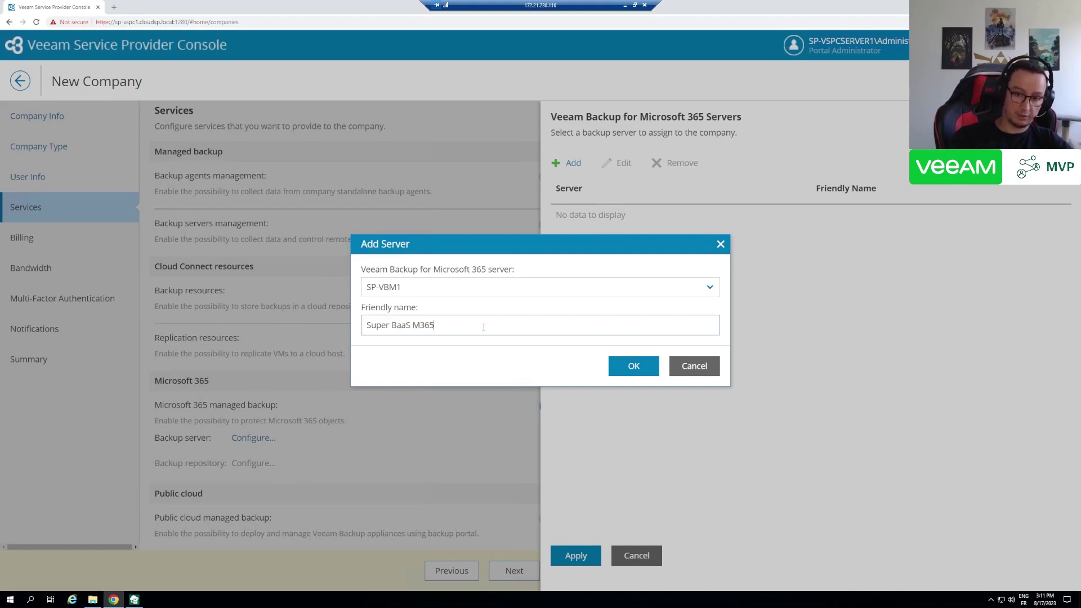
click(636, 371)
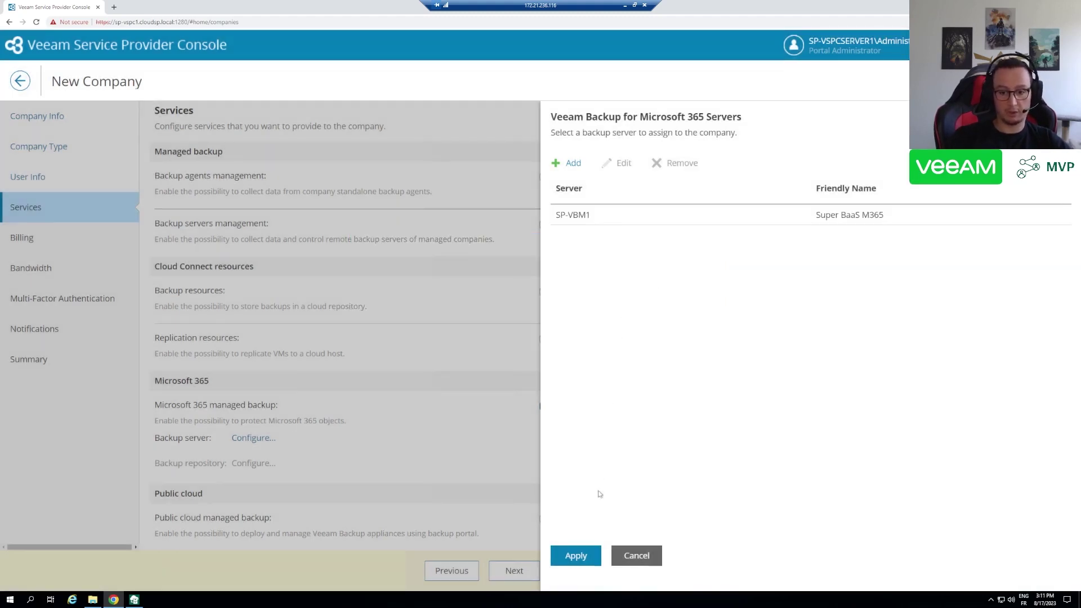
click(575, 555)
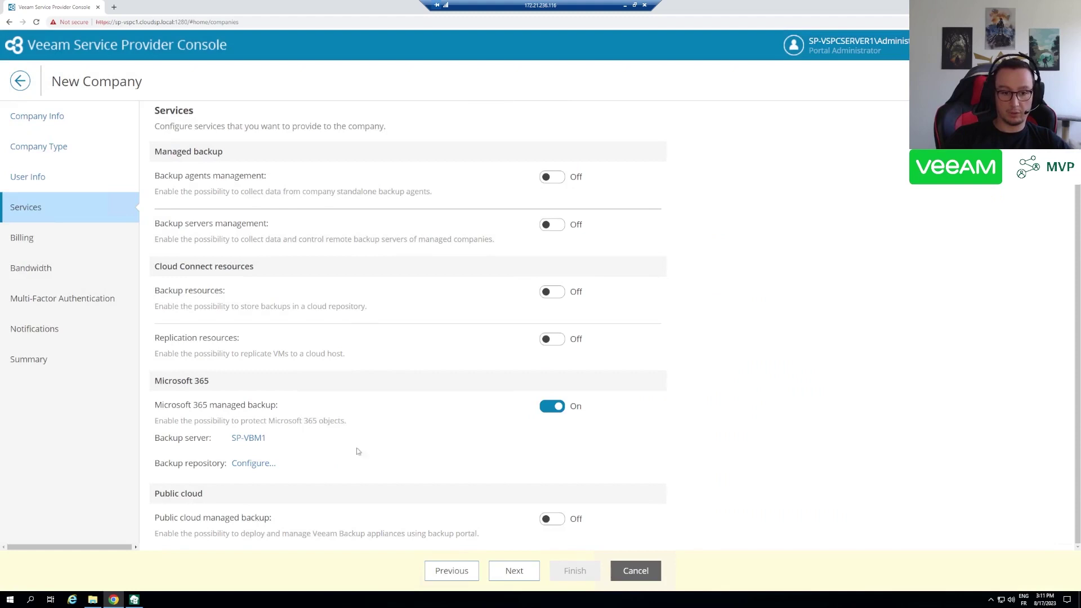
- Add an Object storage repository for the company through proxy sp-vbm1pxy1.cloudsp.local
click(254, 463)
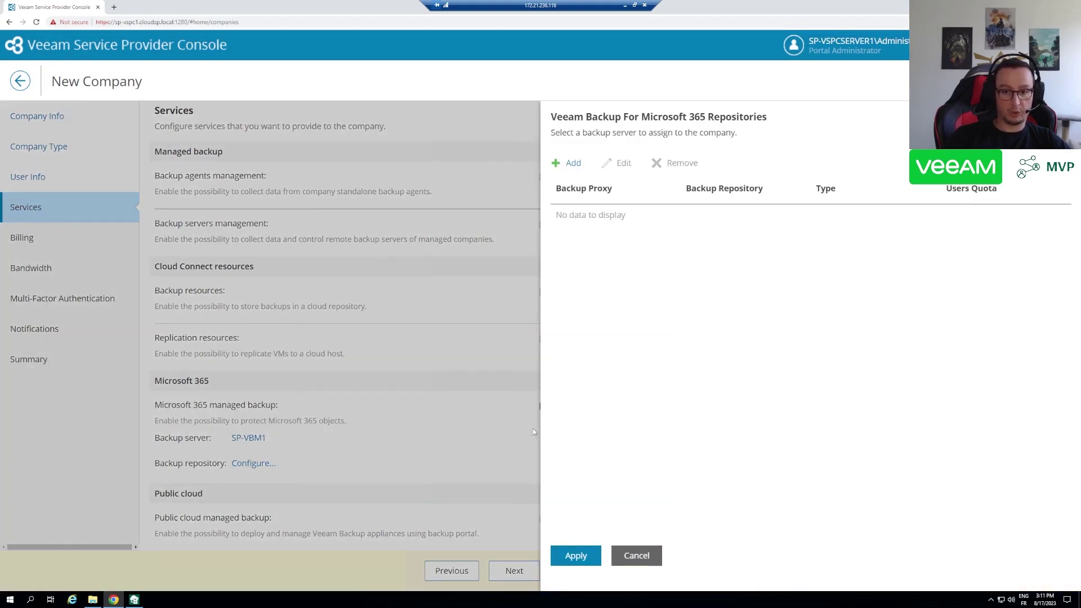
click(570, 164)
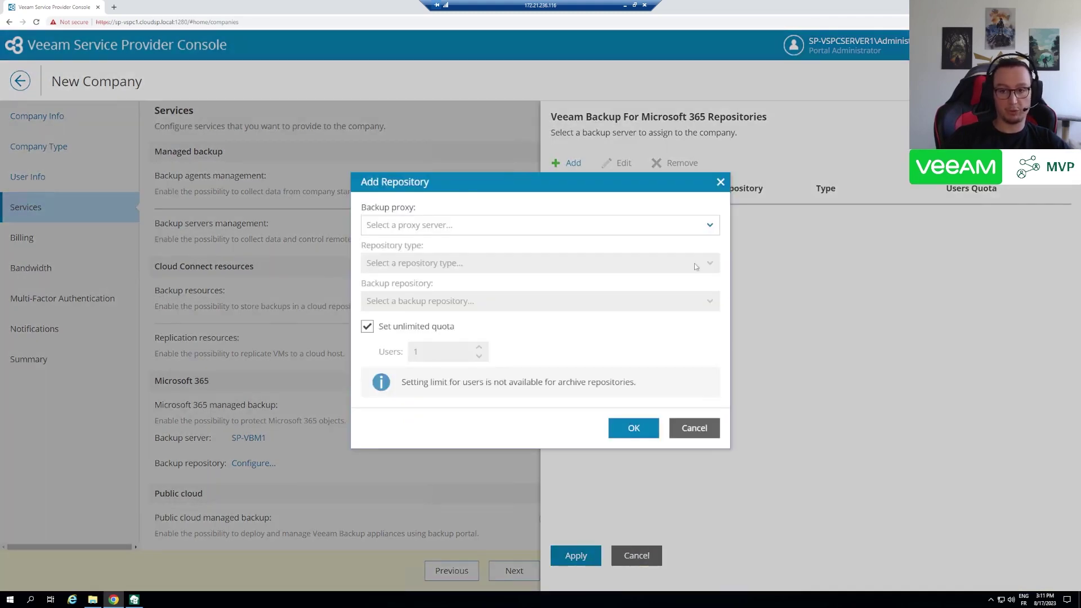
click(710, 226)
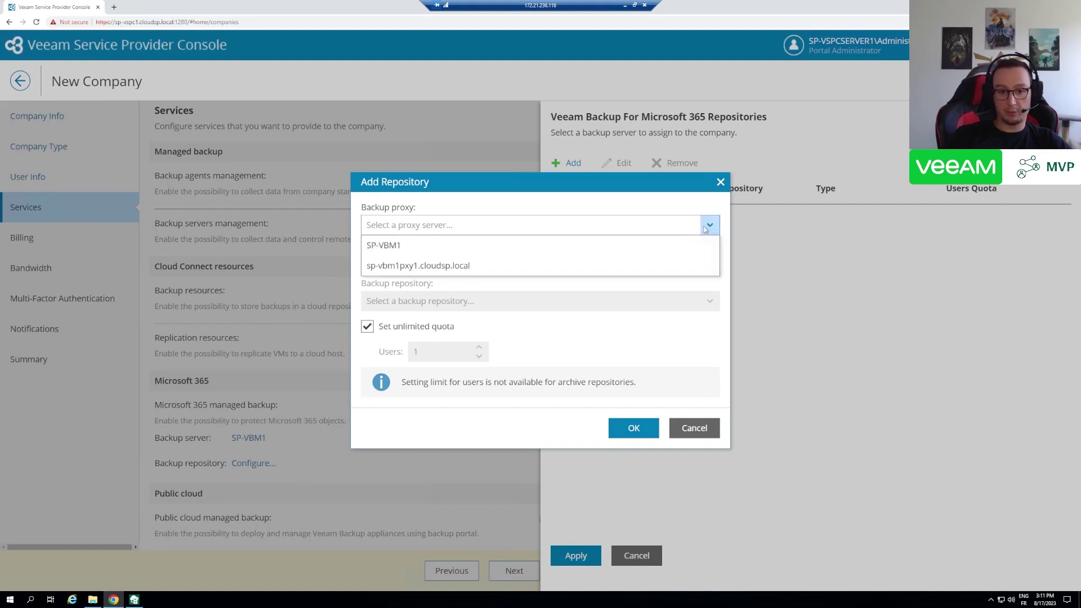
click(452, 267)
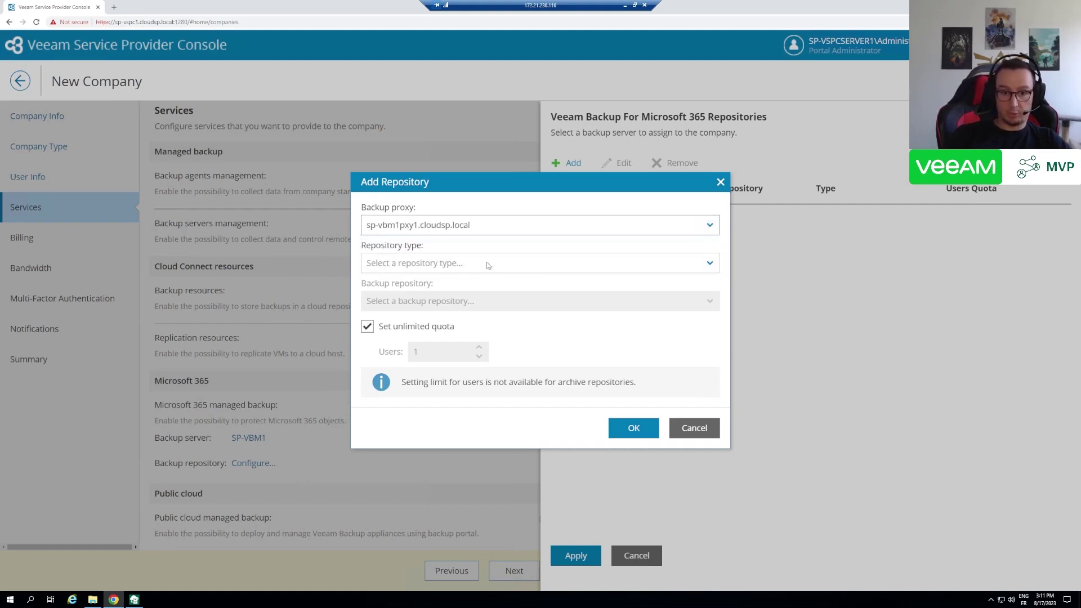
click(487, 264)
click(440, 283)
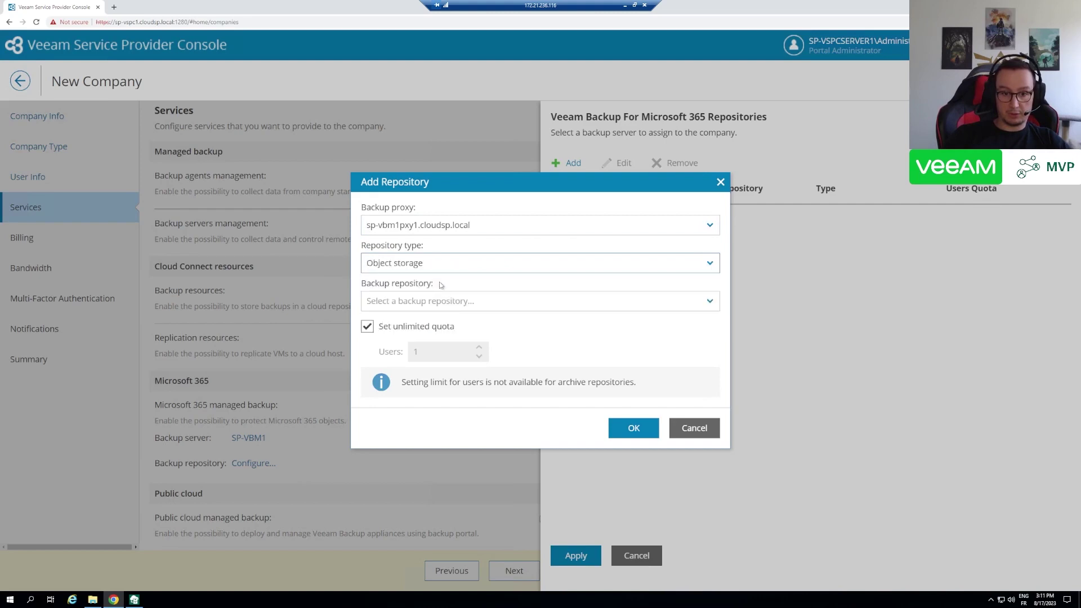
click(483, 301)
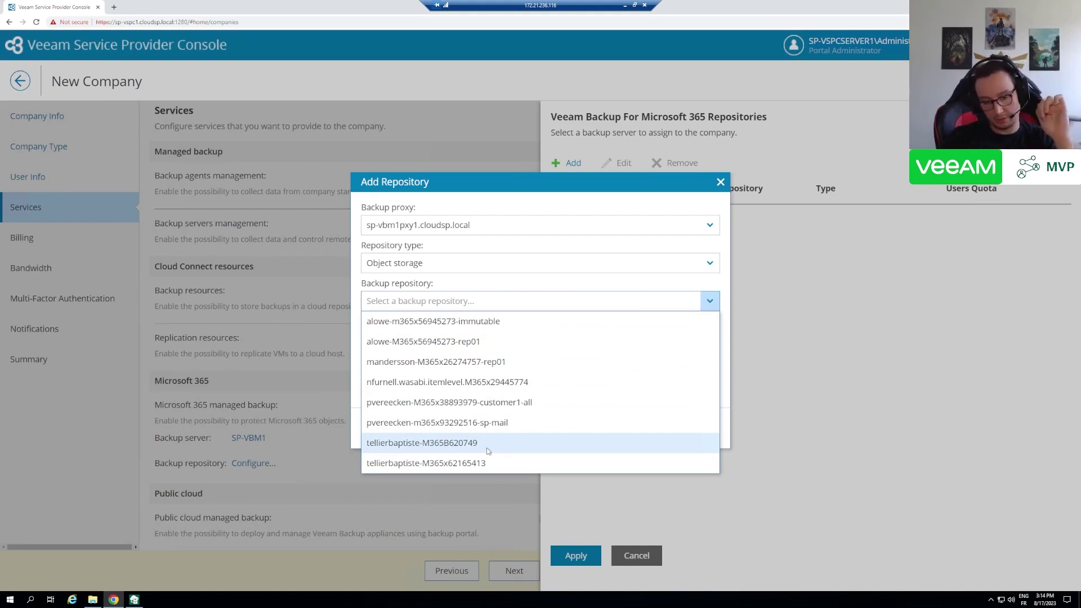
click(487, 444)
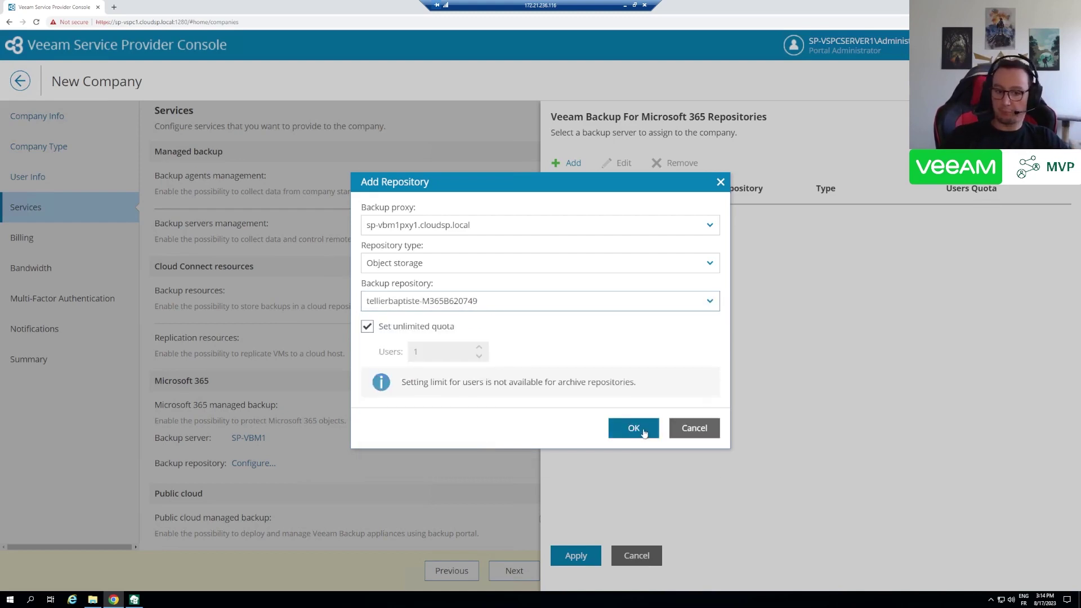
- Keep the user quota unlimited, then confirm and apply the repository assignment
click(421, 328)
double_click(424, 352)
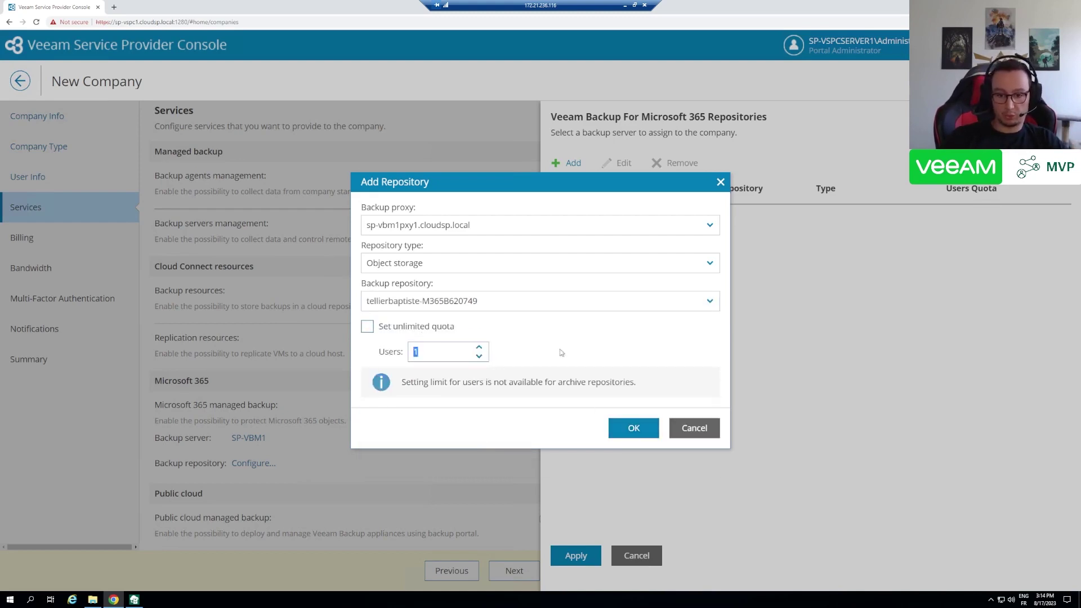
click(415, 327)
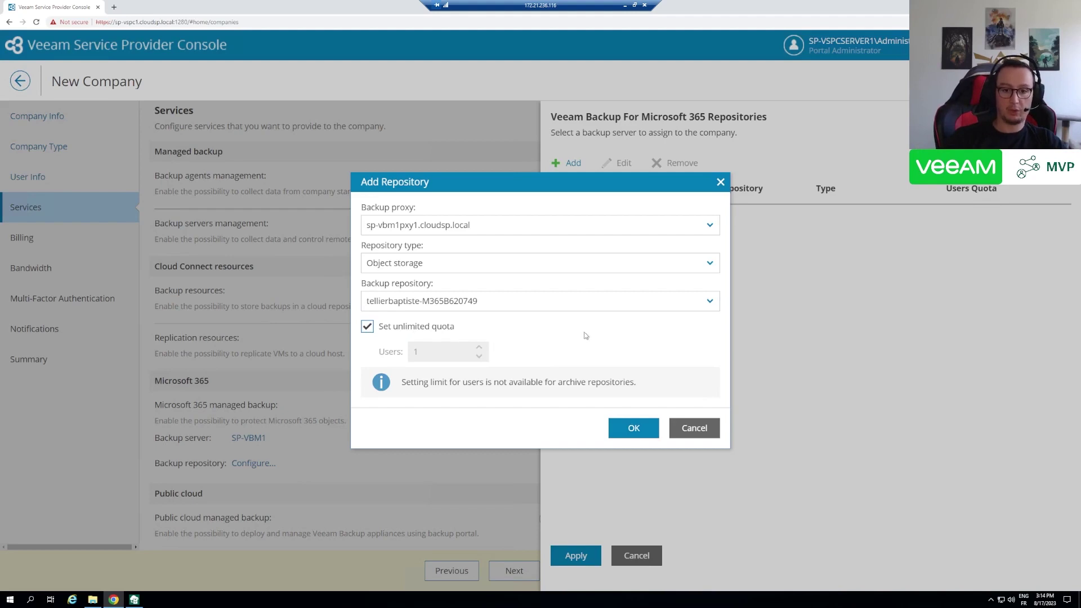
click(635, 429)
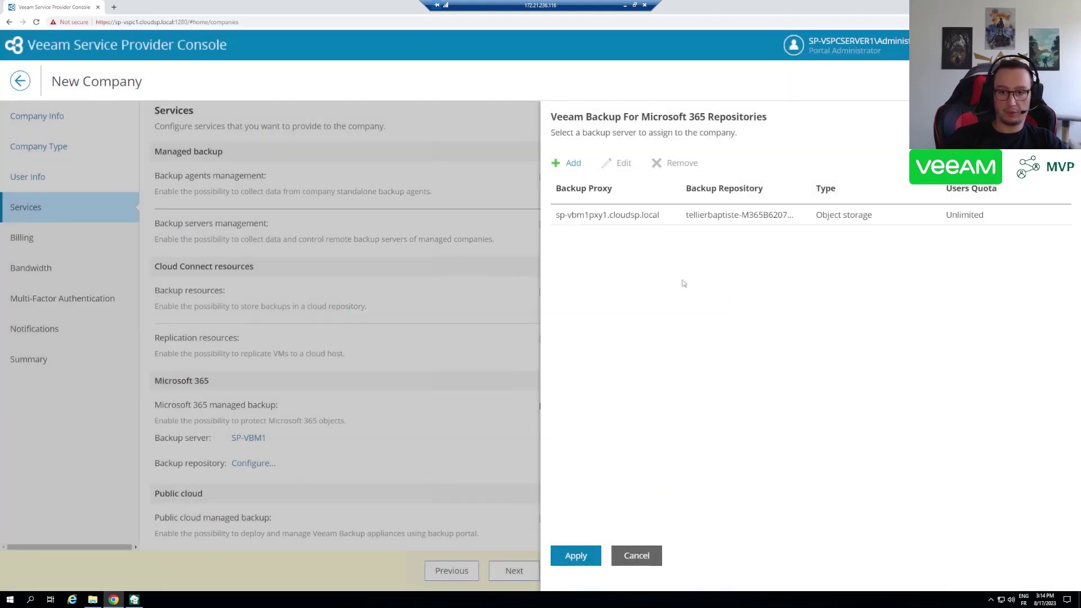
click(574, 555)
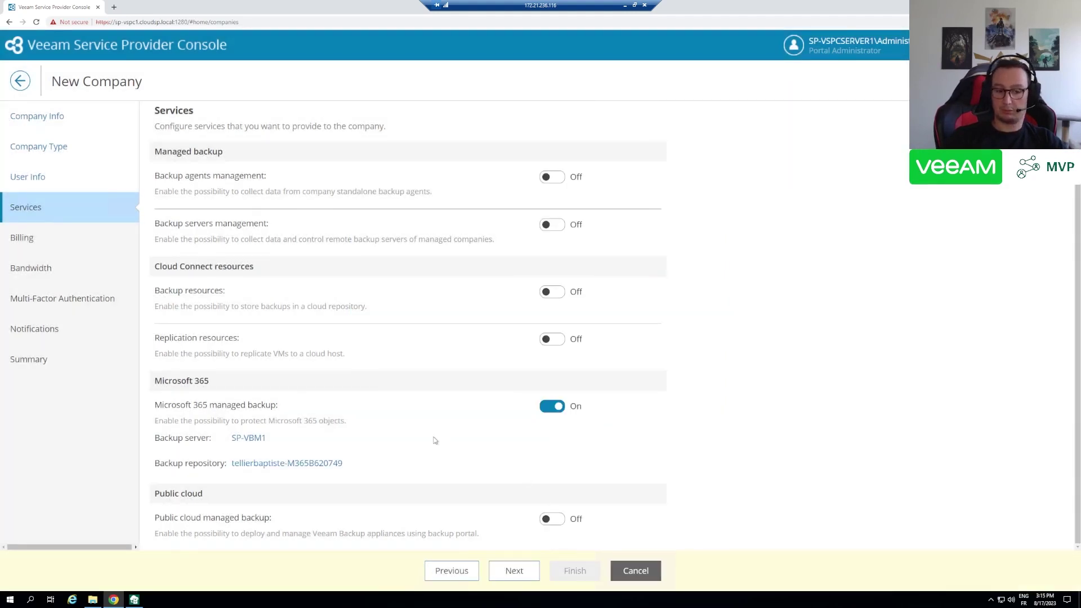
- Accept default Billing, Bandwidth, MFA and Notifications settings and finish creating company btedemo
click(516, 578)
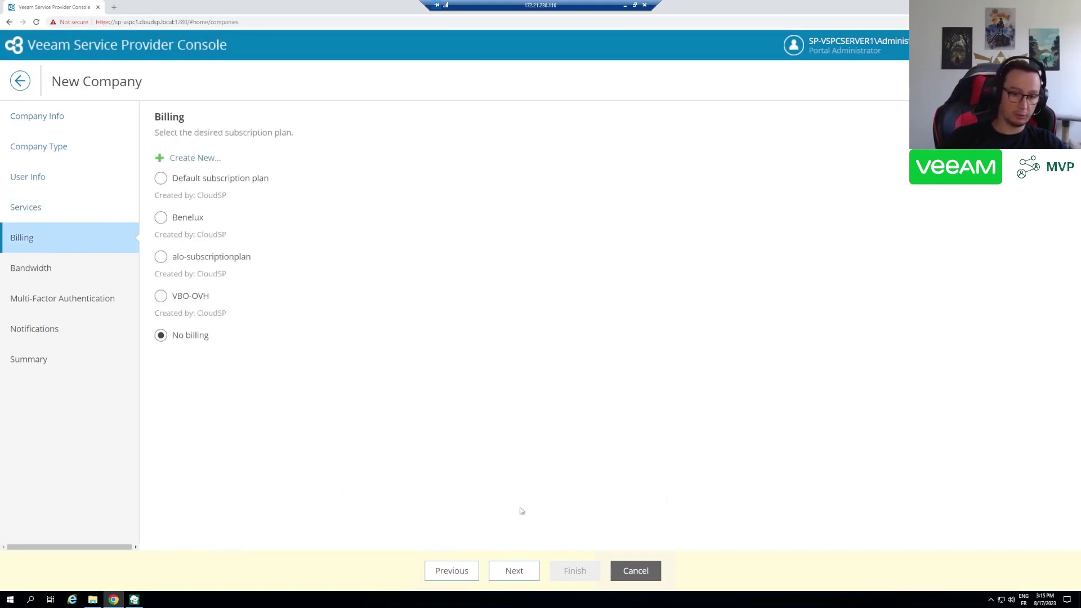
click(514, 572)
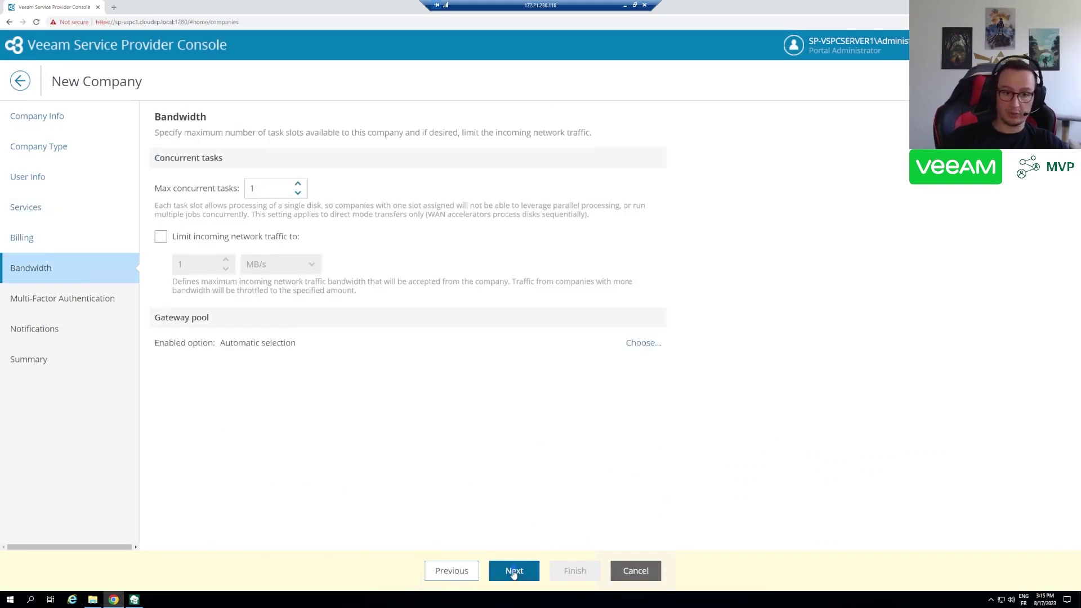
click(513, 571)
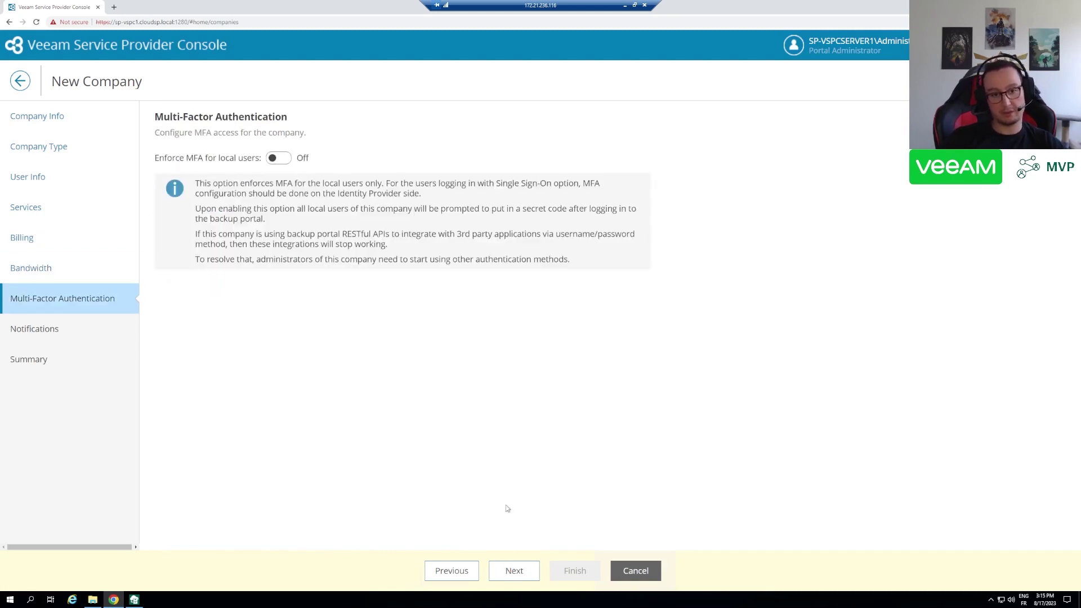
click(513, 571)
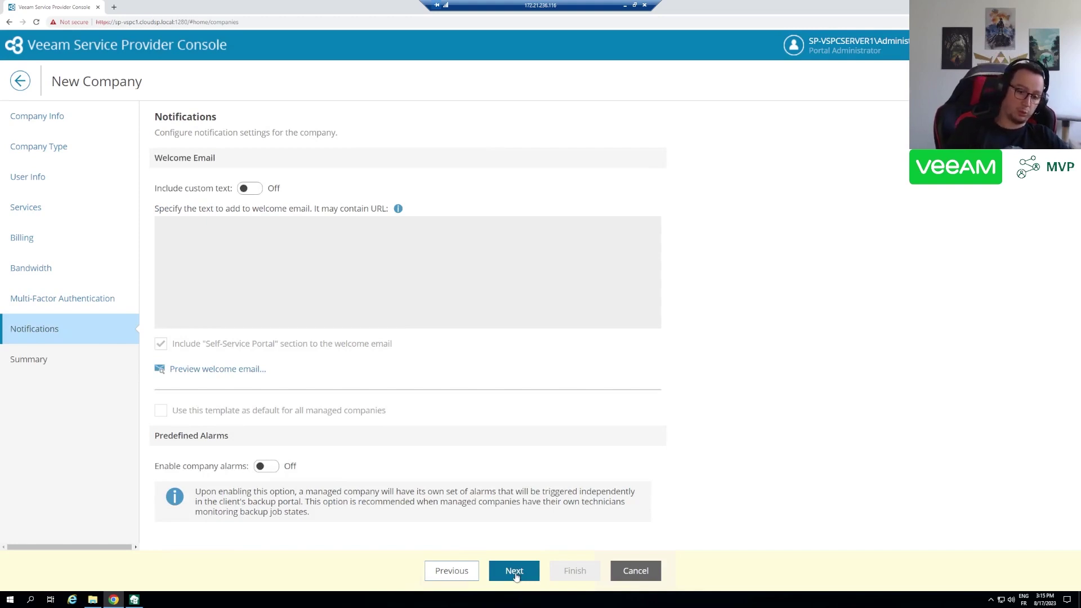
click(515, 573)
click(574, 570)
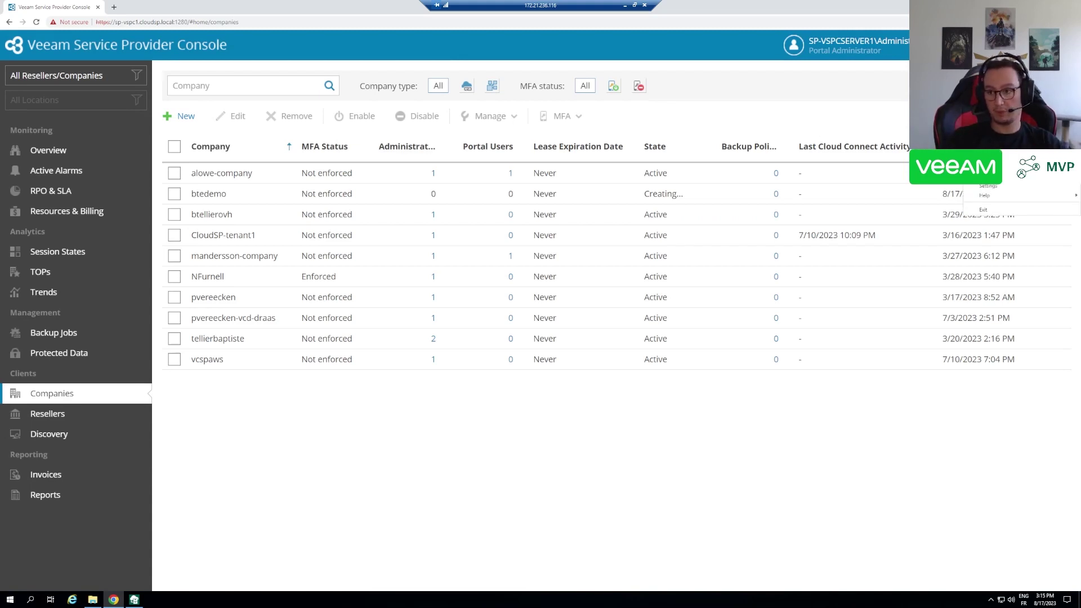
- Load the console login page in a new private browser window
key(ctrl+shift+n)
key(alt+Tab)
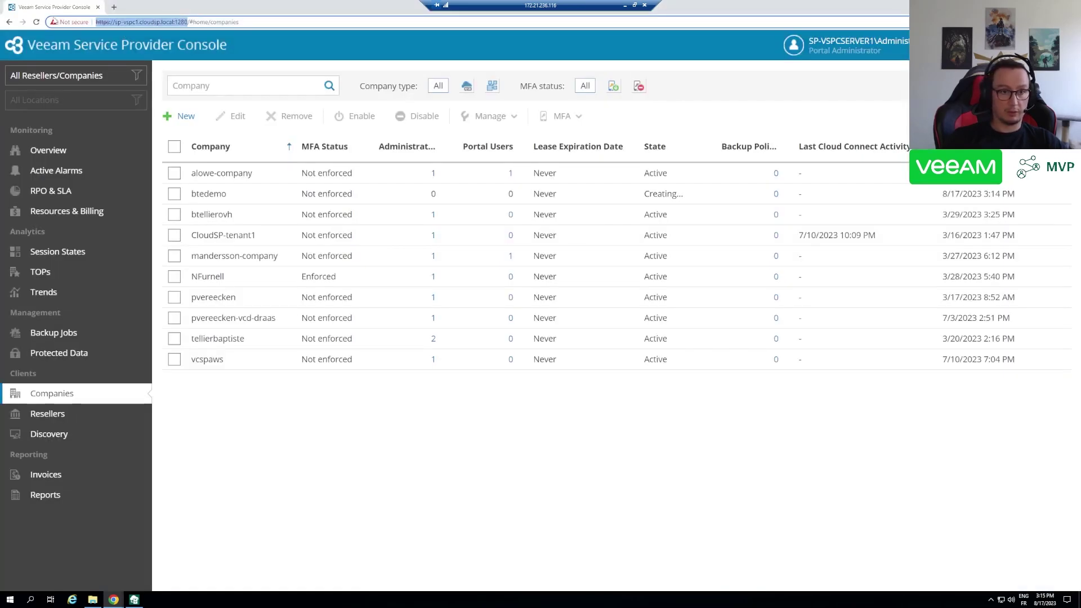
key(alt+Tab)
text(https://sp-vspc1.cloudsp.local:1280)
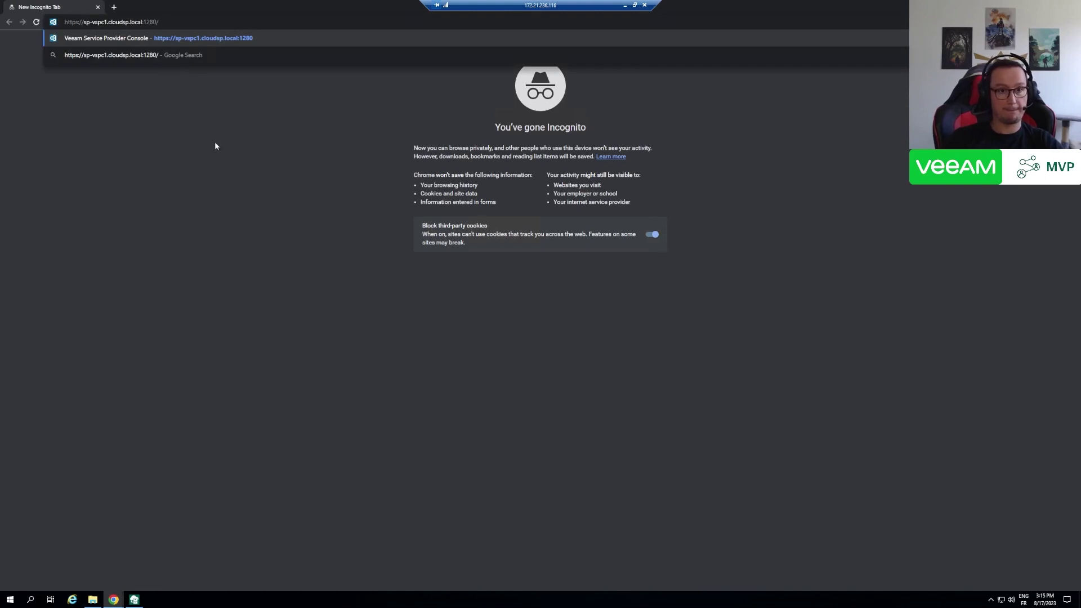
key(Return)
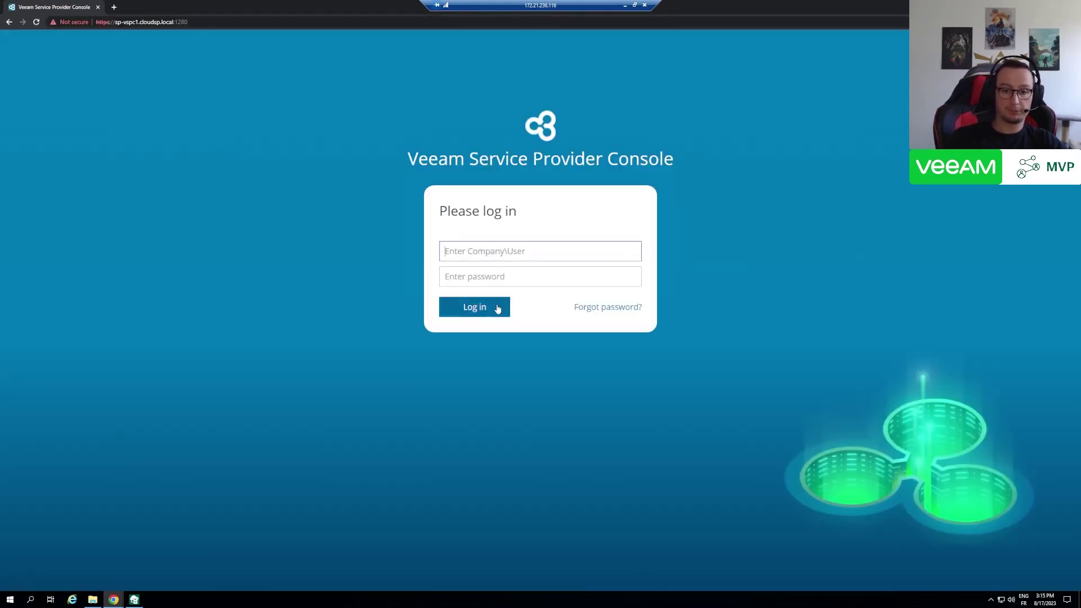
- Log in as btedemo\btedemo with the company user's password, correcting the username
text(btedemo\btedemo)
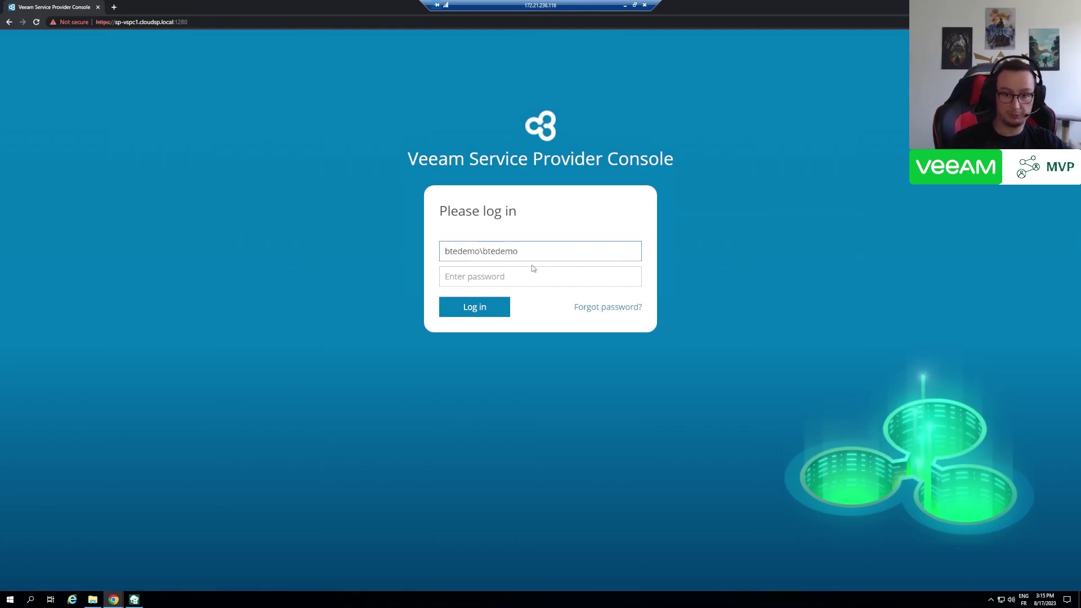
click(525, 273)
text(•••••••••)
key(Return)
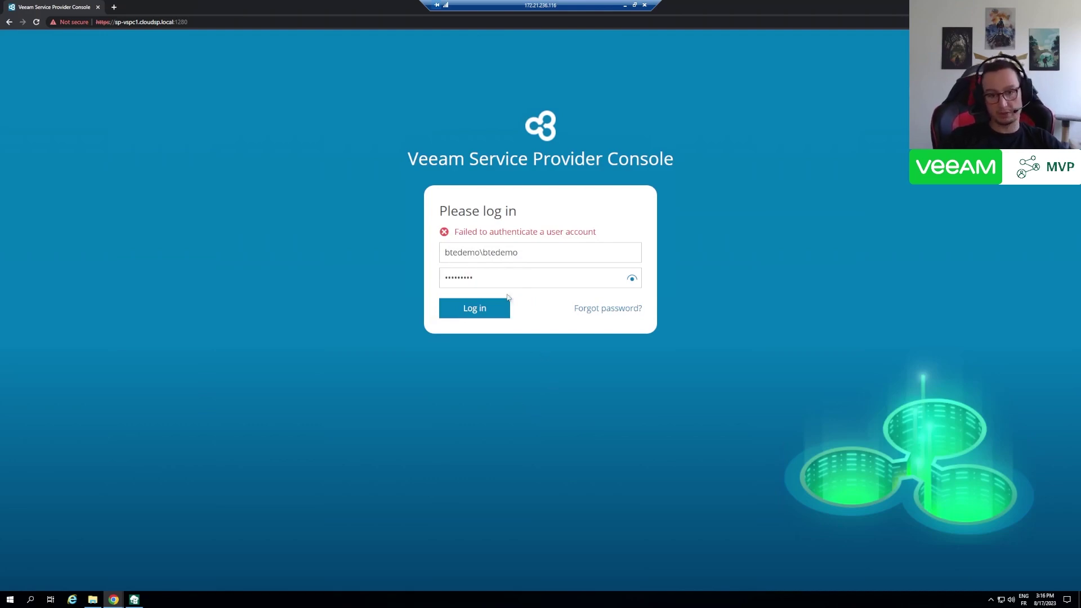
drag(479, 257, 426, 268)
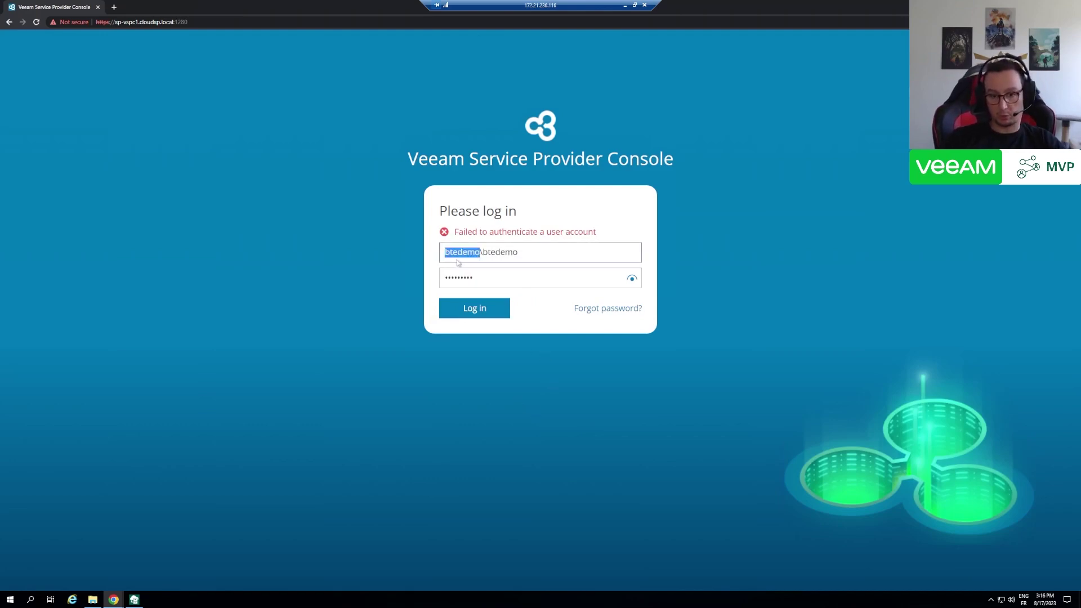
drag(528, 253, 482, 253)
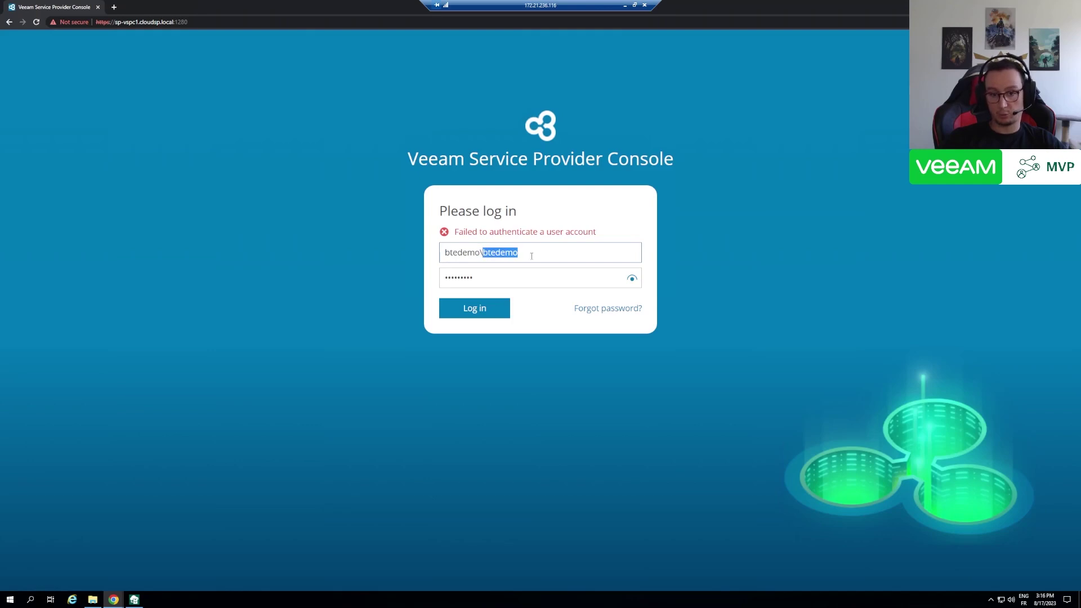
click(554, 221)
click(482, 309)
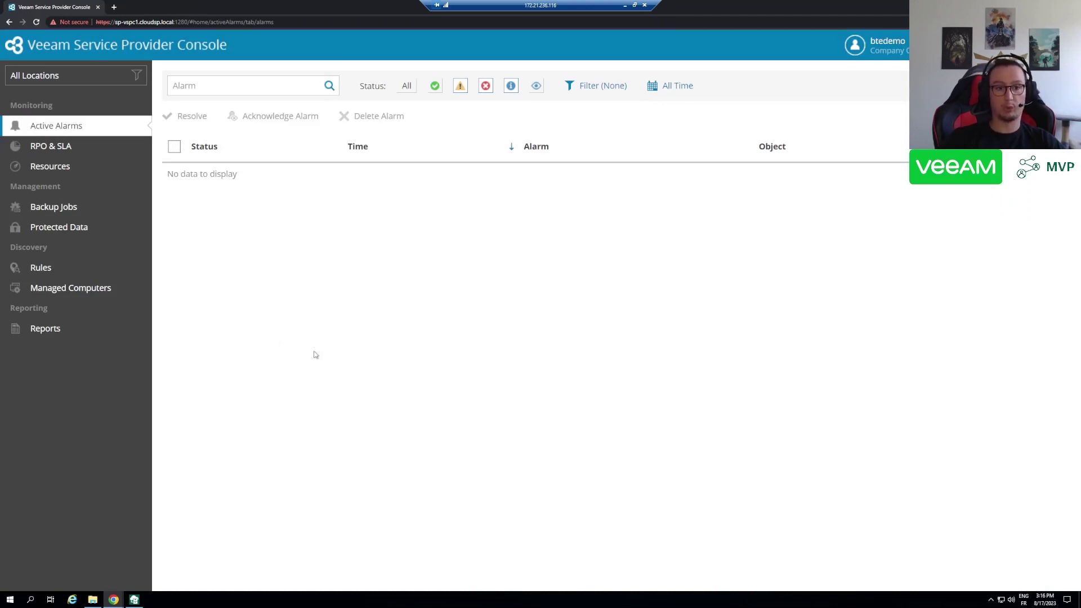
- Start a backup job named 'test', find no organizations listed, and discard it
click(71, 206)
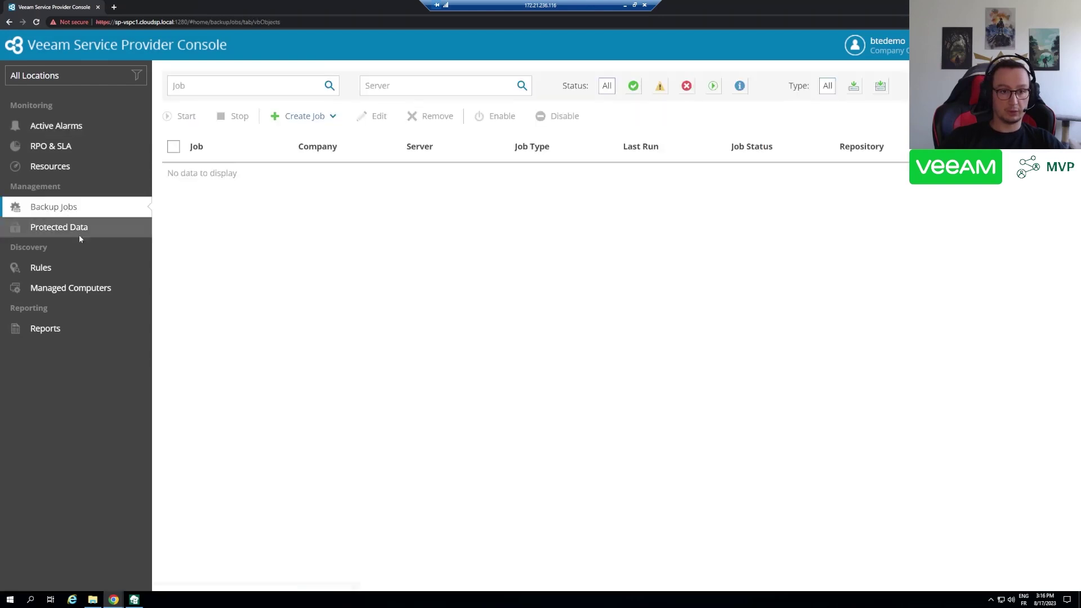
click(319, 120)
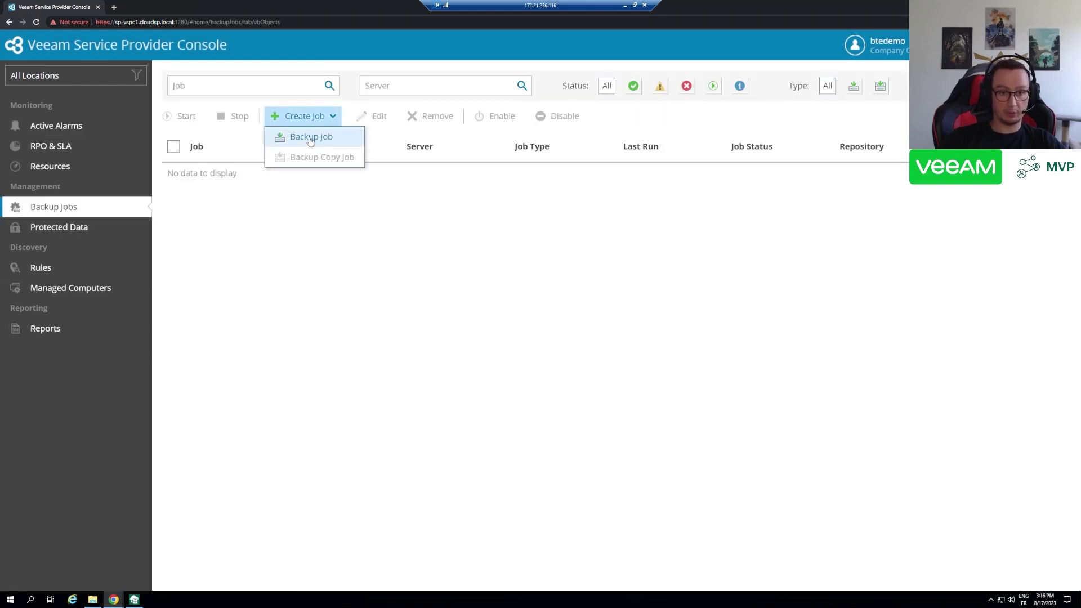
click(307, 136)
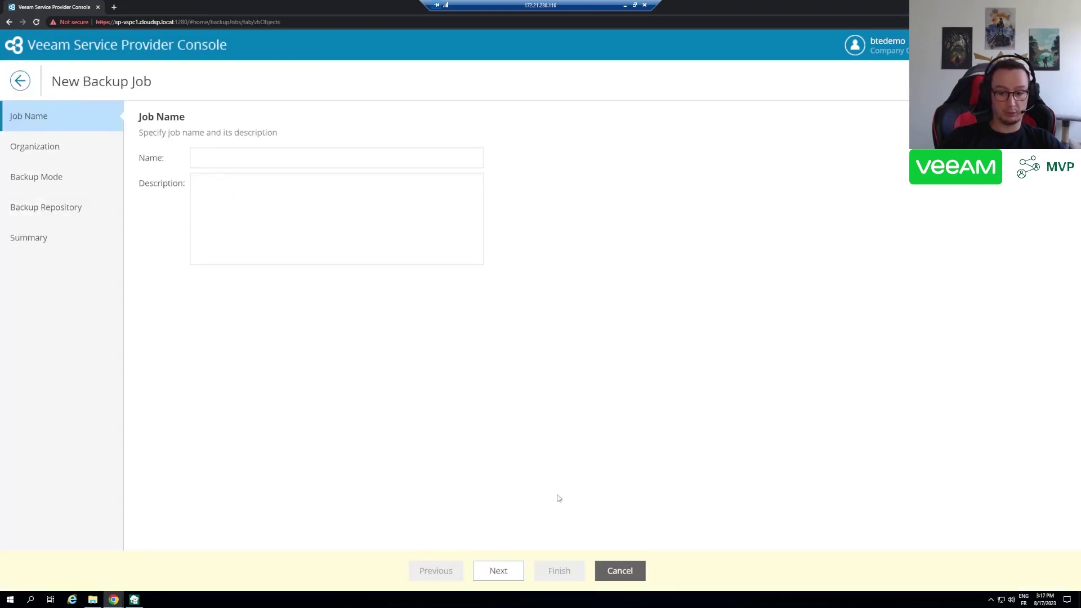
click(513, 571)
click(241, 157)
text(test)
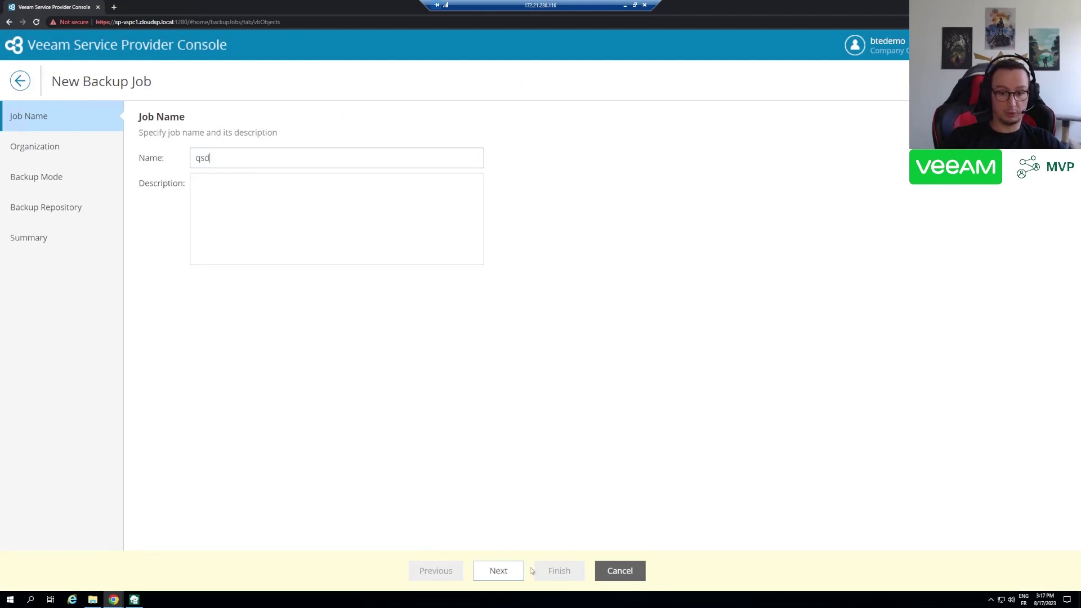
click(499, 570)
click(219, 159)
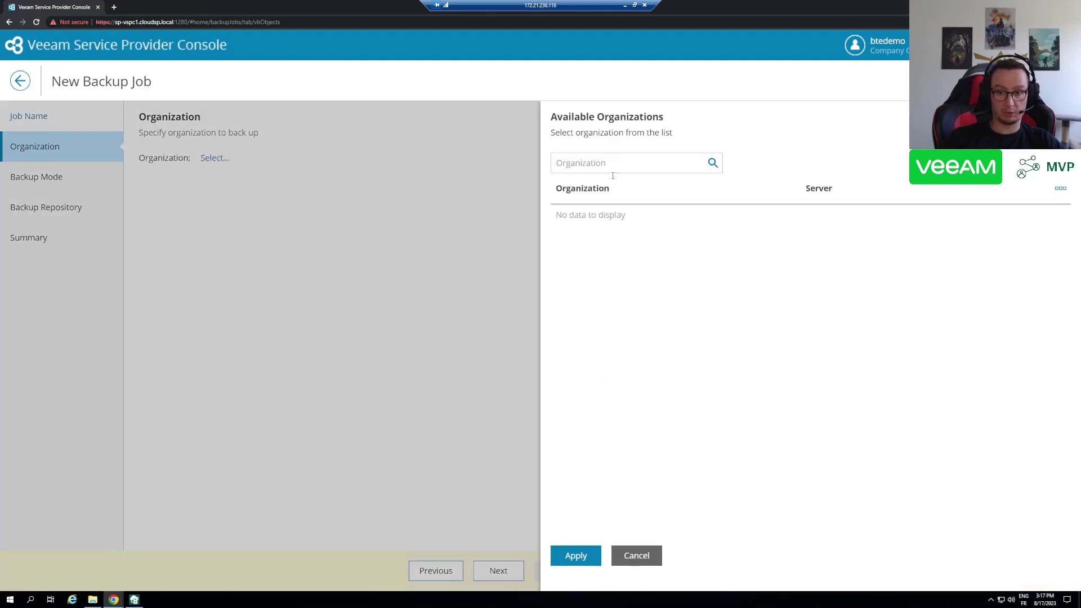
click(636, 555)
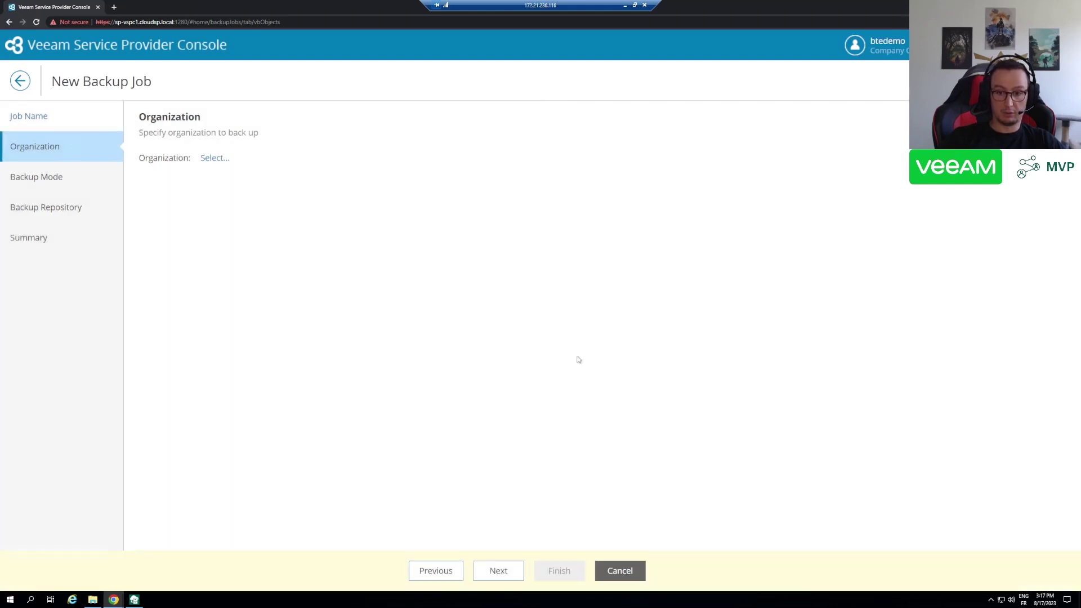
click(620, 571)
click(625, 353)
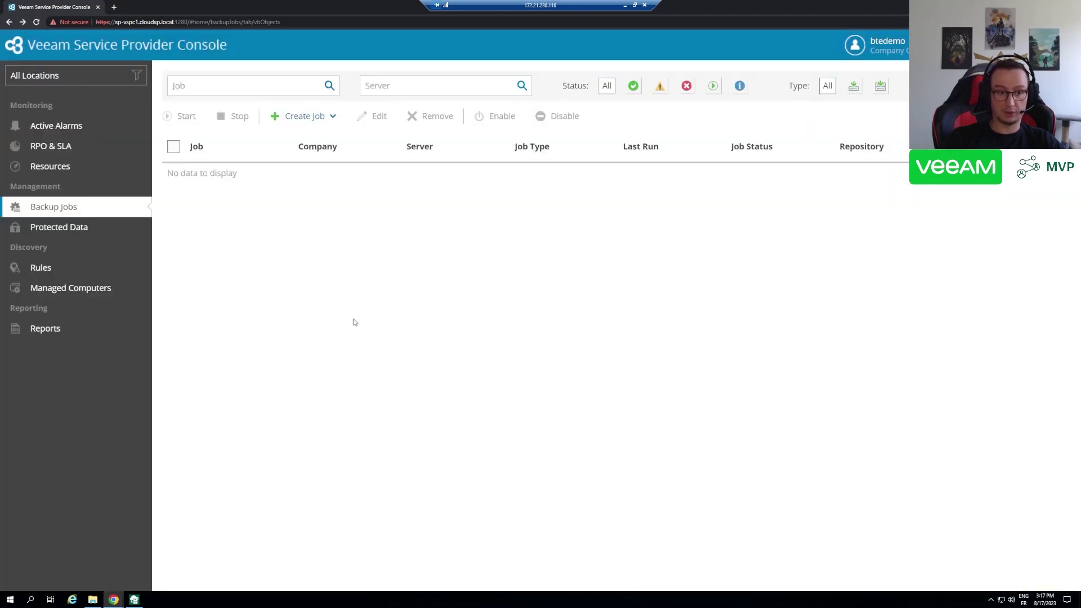
- Open the Veeam Backup for Microsoft 365 plugin from the Plugin Library and check server Super BaaS M365
click(957, 44)
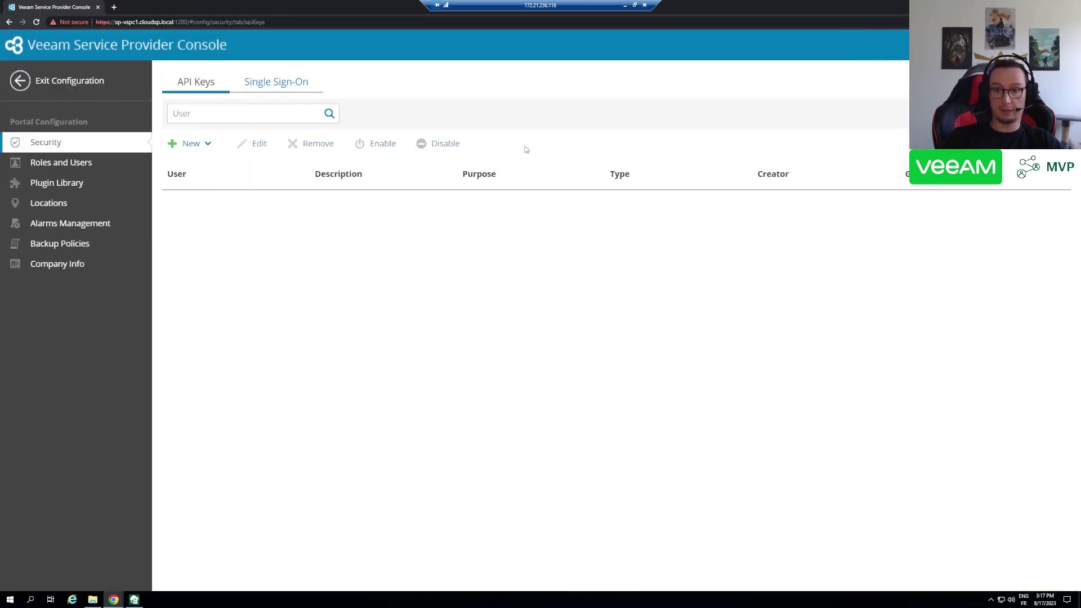
click(56, 183)
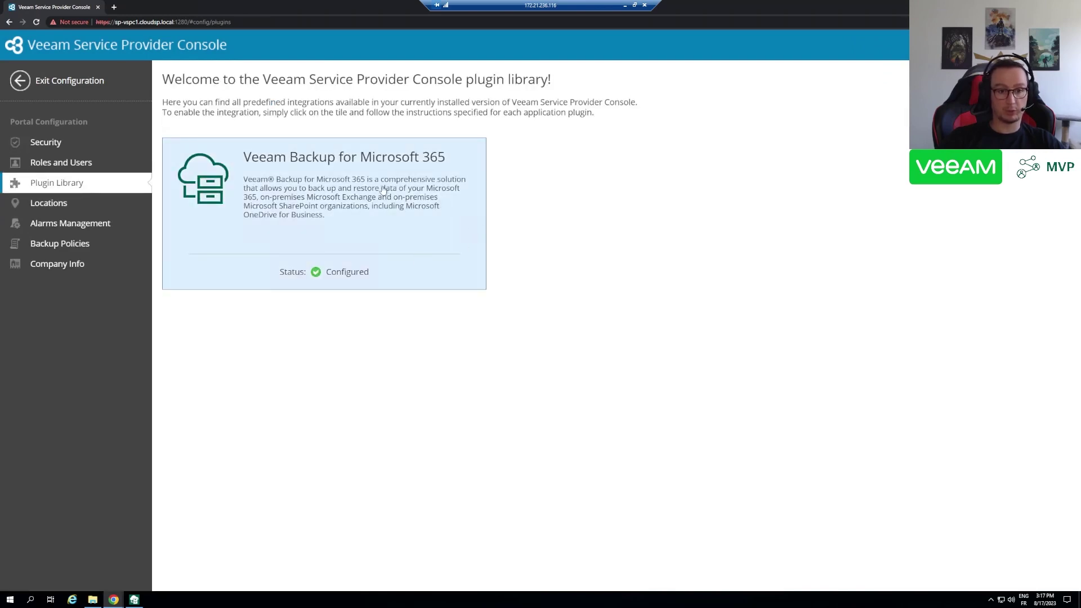
click(327, 197)
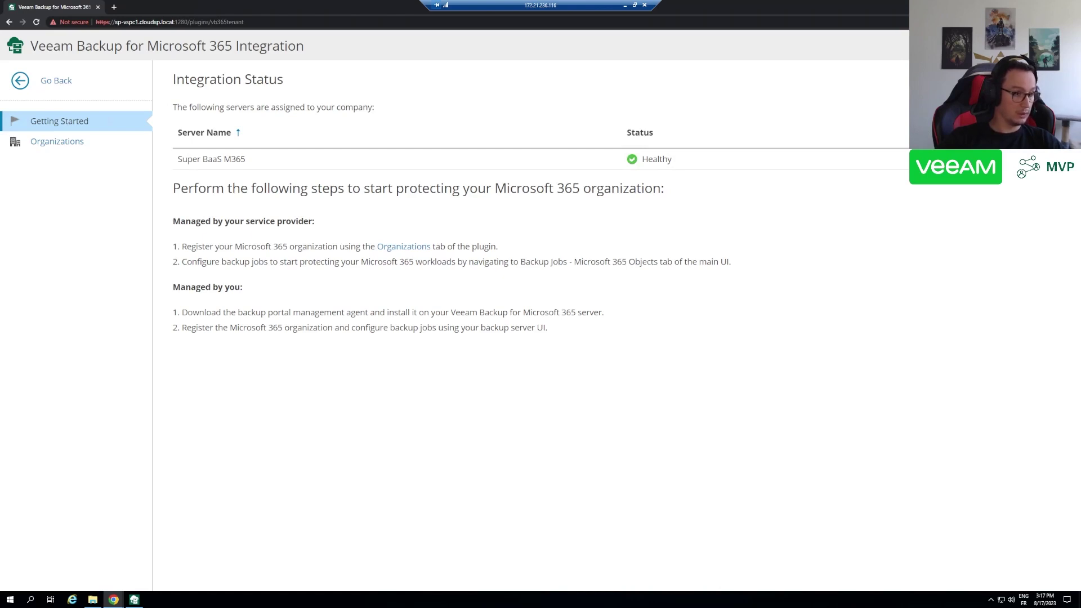
triple_click(212, 159)
click(335, 207)
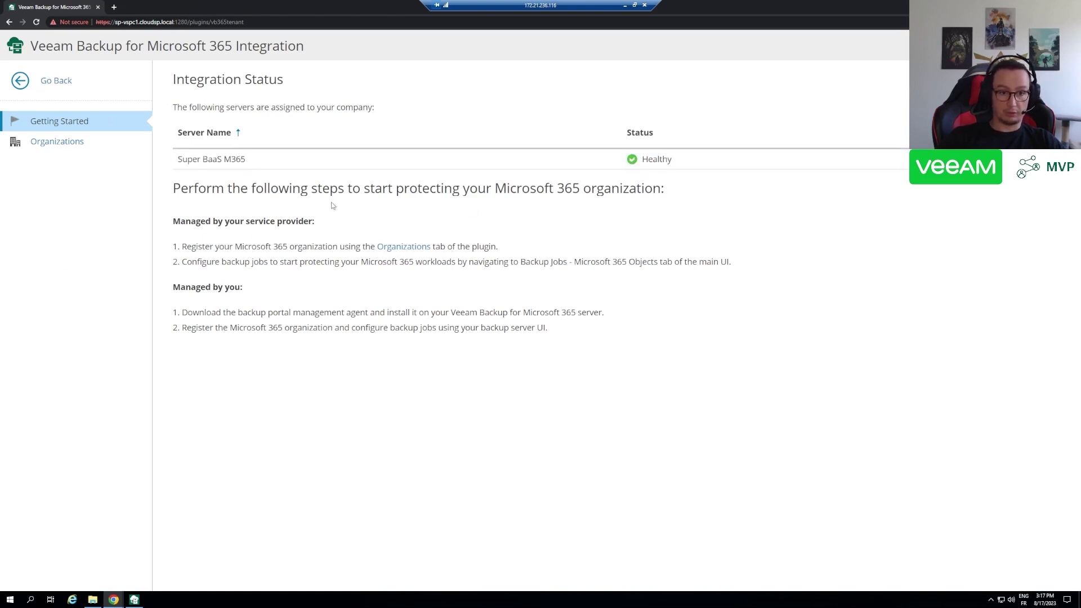
click(94, 146)
- Start a new organization protecting Exchange, SharePoint/OneDrive and Teams, reviewing the Teams chats warning
click(186, 117)
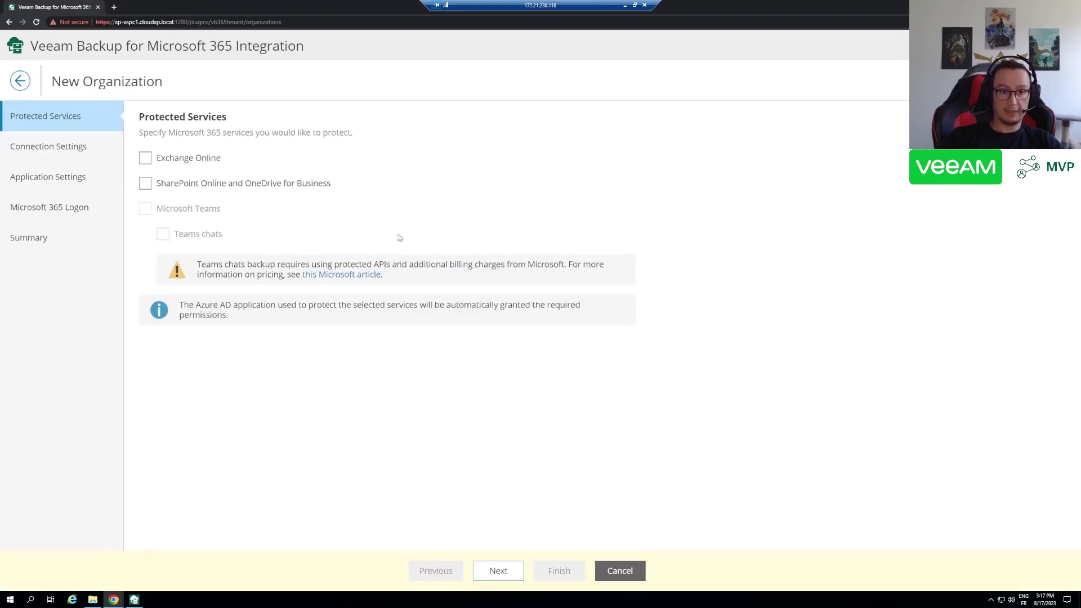
click(185, 159)
click(197, 185)
click(189, 209)
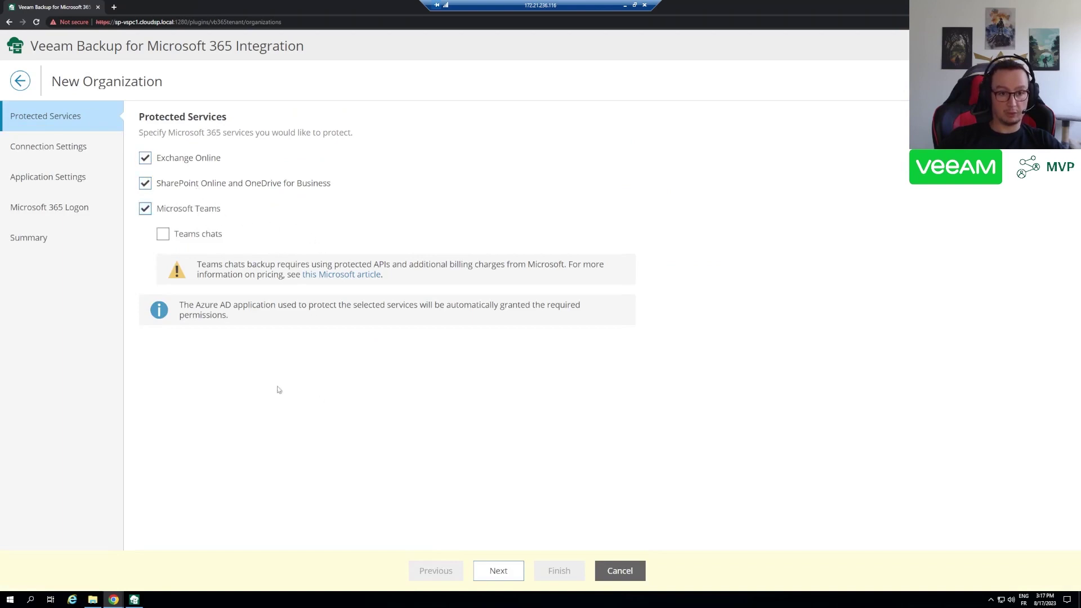
drag(401, 275, 198, 265)
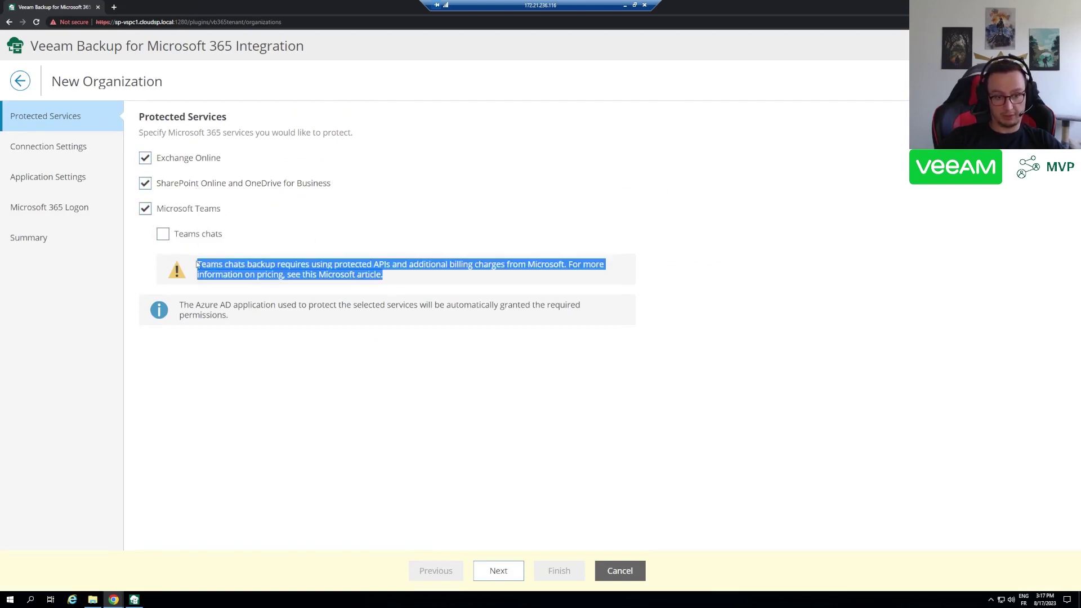
click(199, 264)
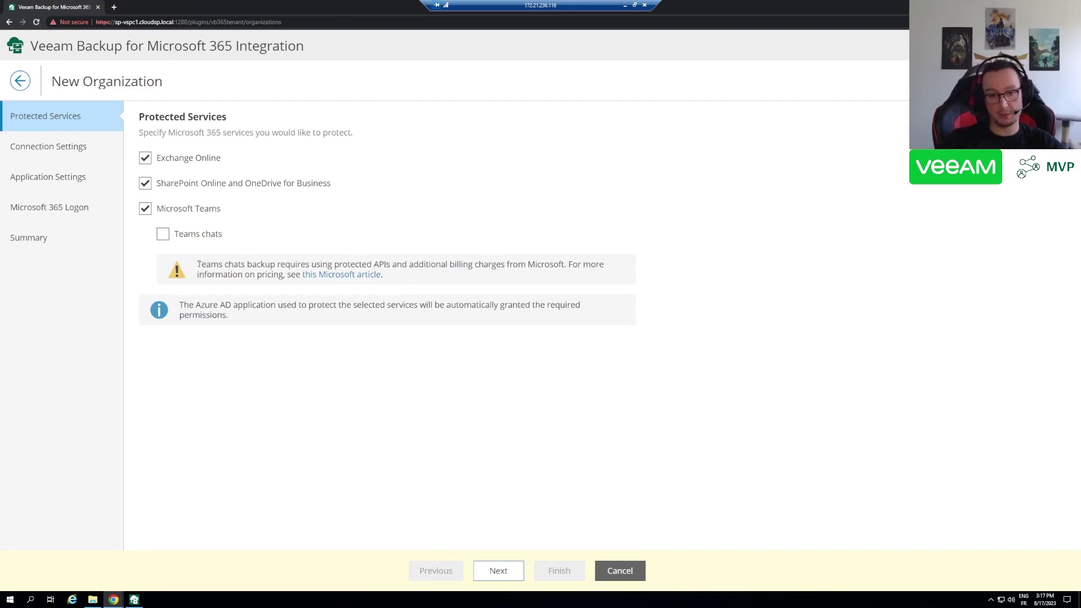
drag(384, 276, 219, 265)
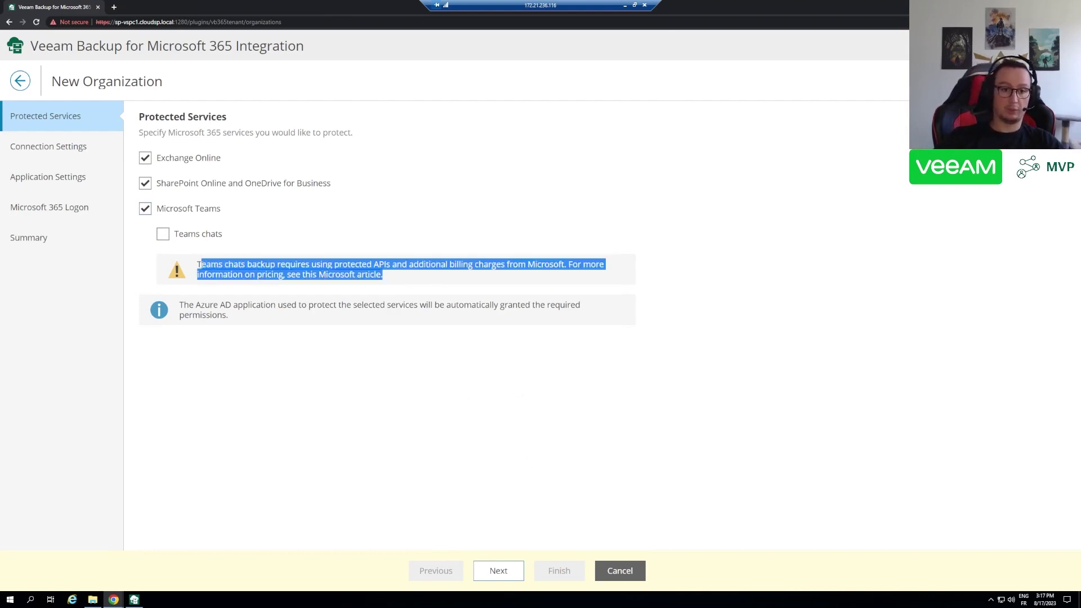
click(452, 287)
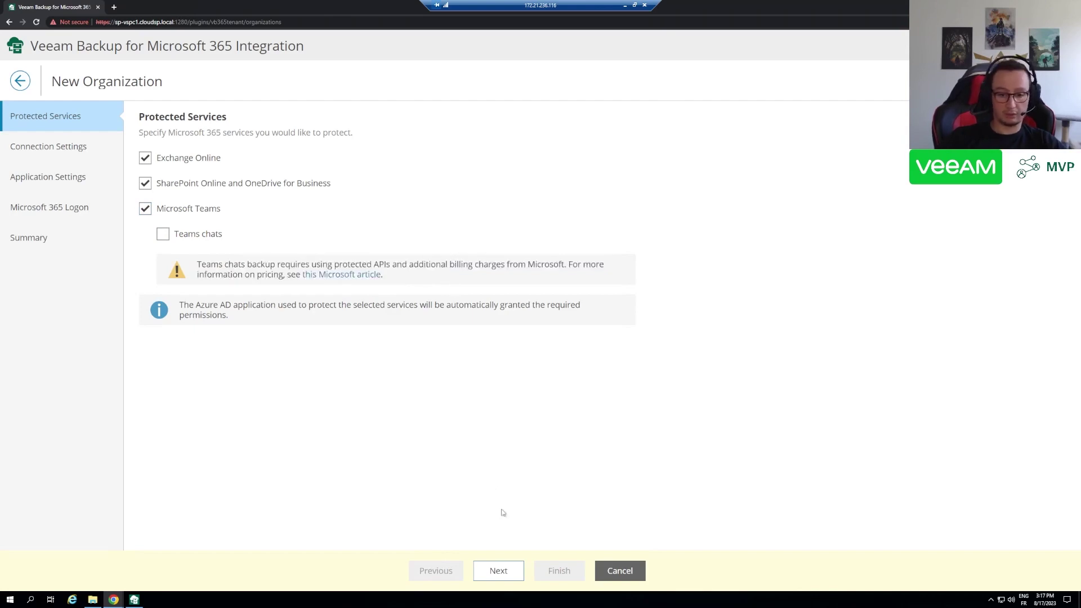
click(506, 577)
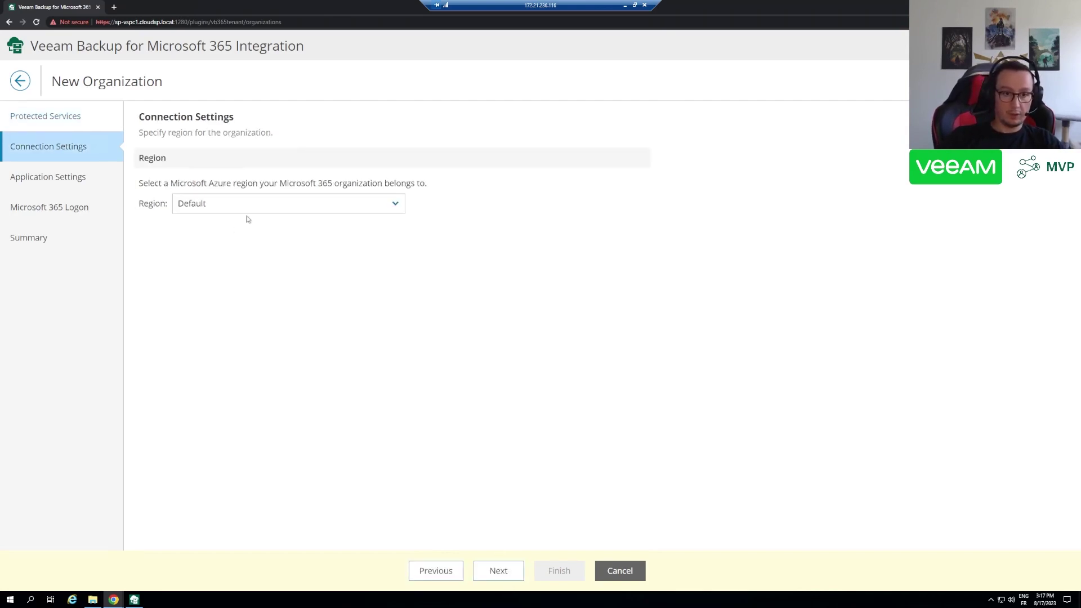
- Keep the Default region and name the application 'Super BaaS M365 Application'
click(331, 211)
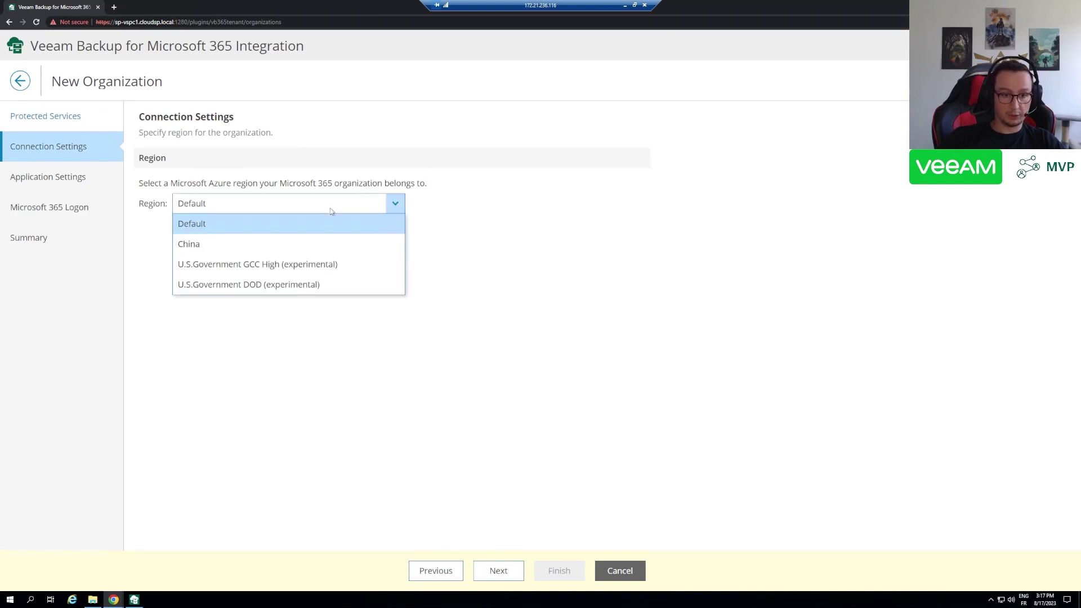
click(549, 357)
click(500, 580)
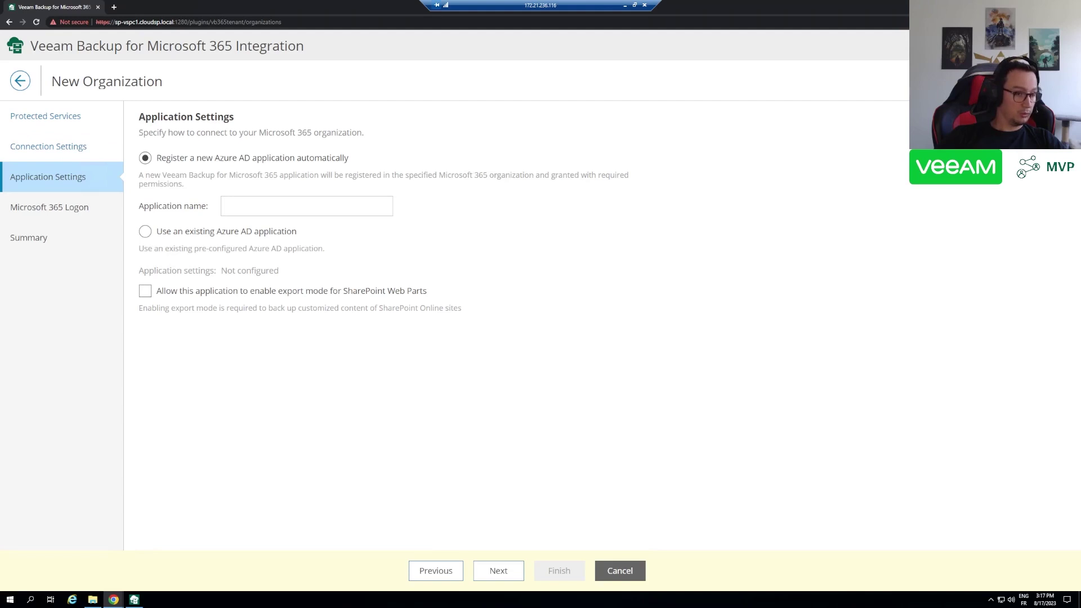
click(270, 205)
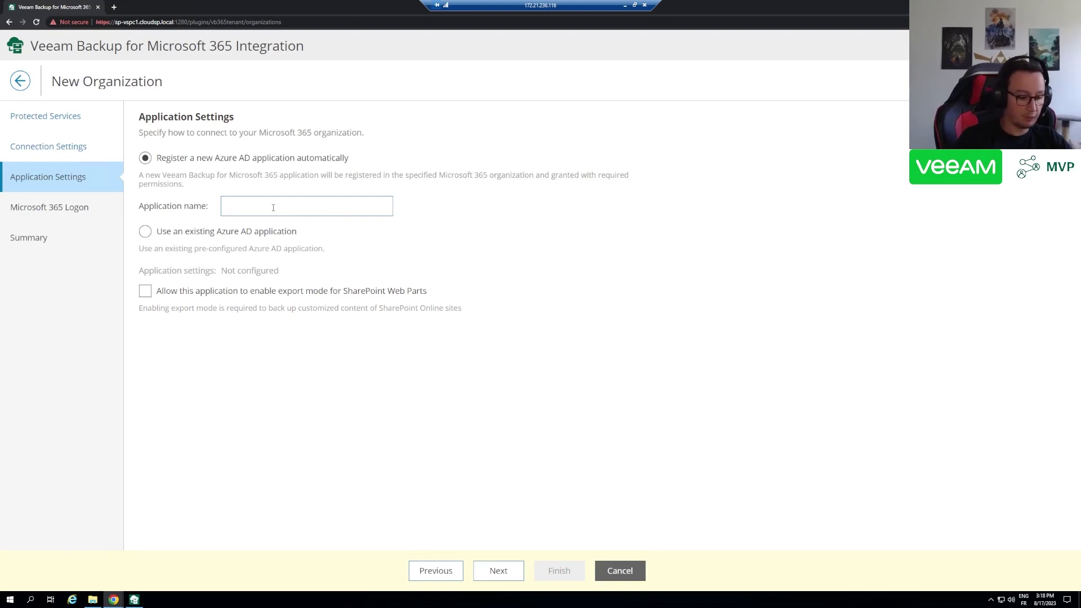
text(Super Ba)
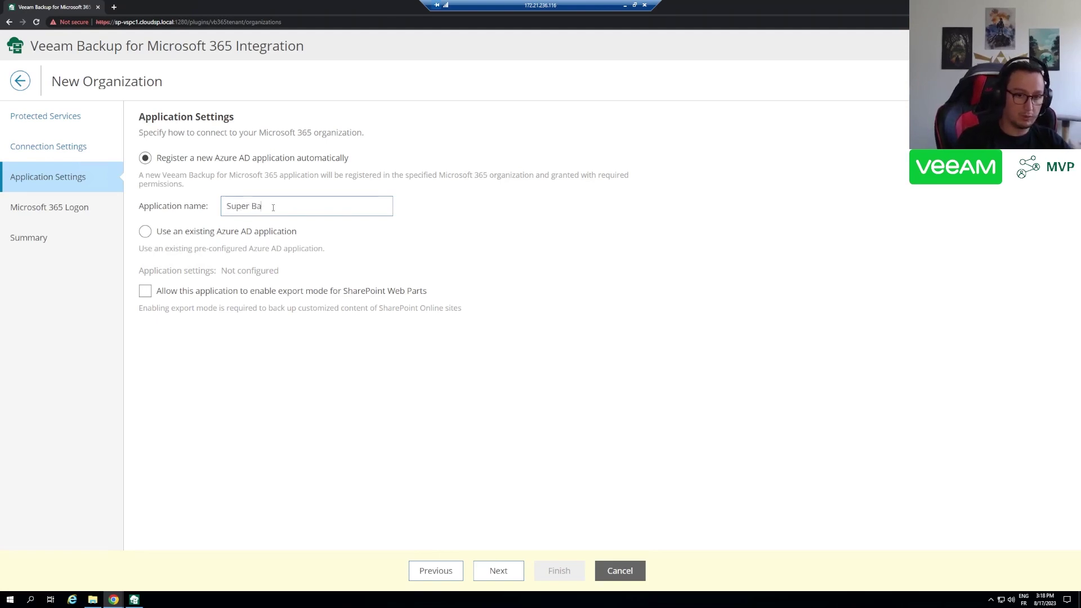
text(aS M3)
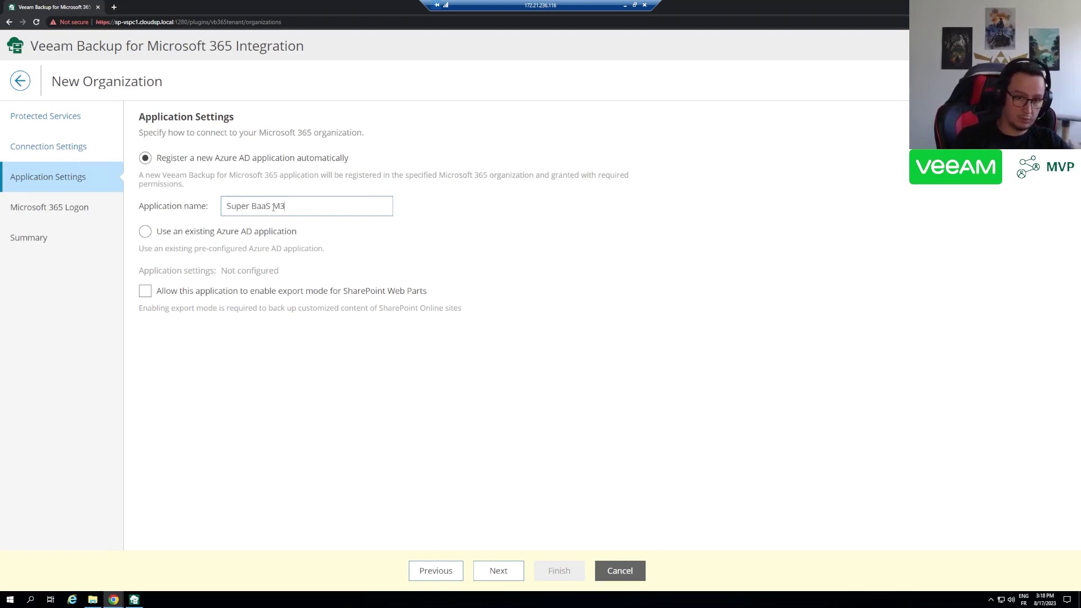
text(65 Application)
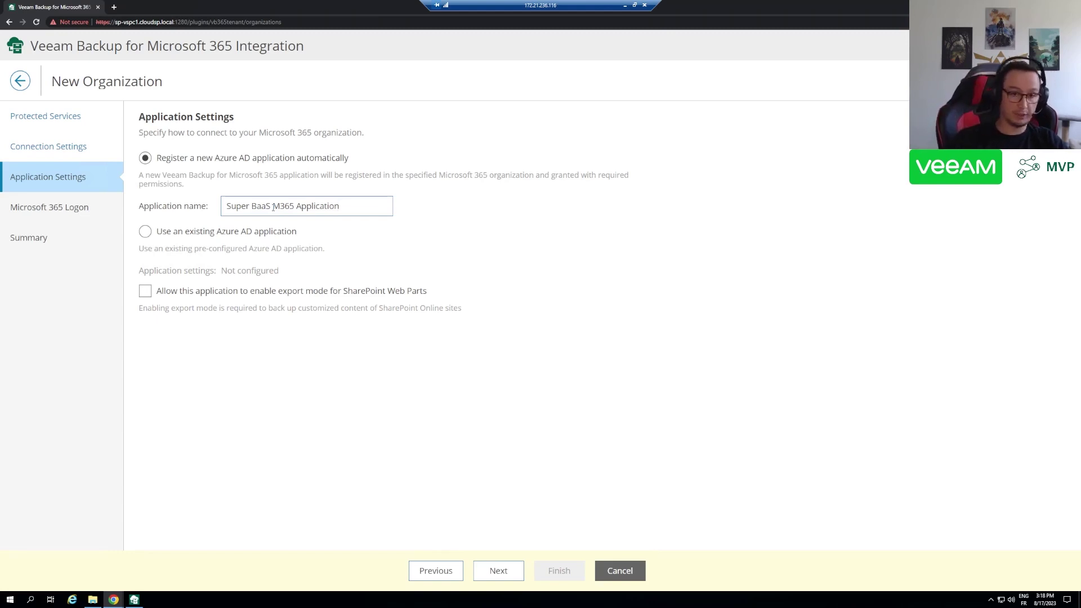
- Move to the Microsoft 365 logon step and enter the device verification code on the Microsoft device login page
click(498, 571)
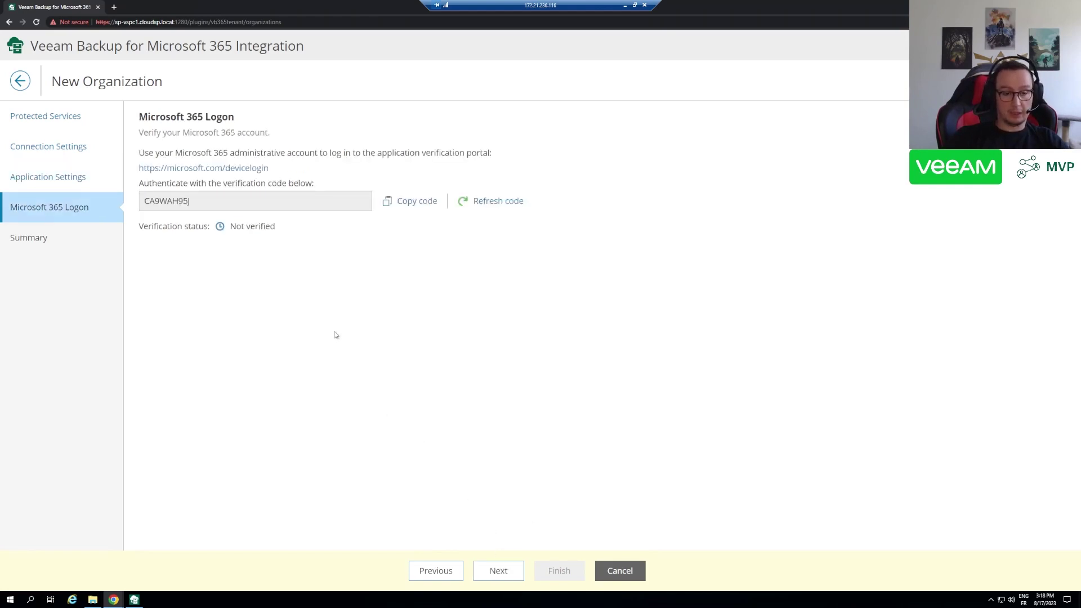
click(228, 171)
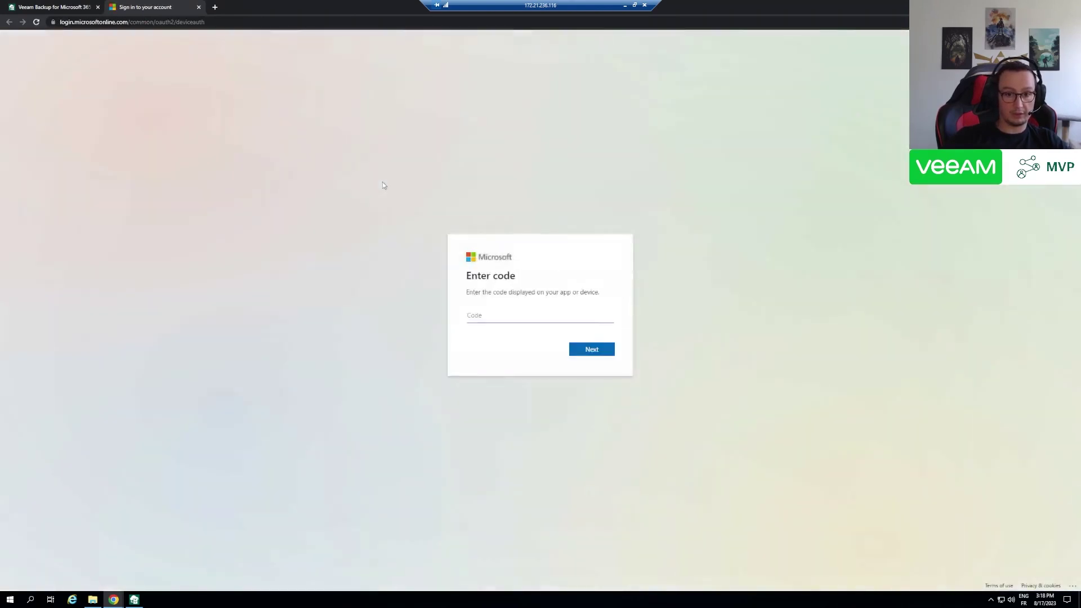
click(60, 5)
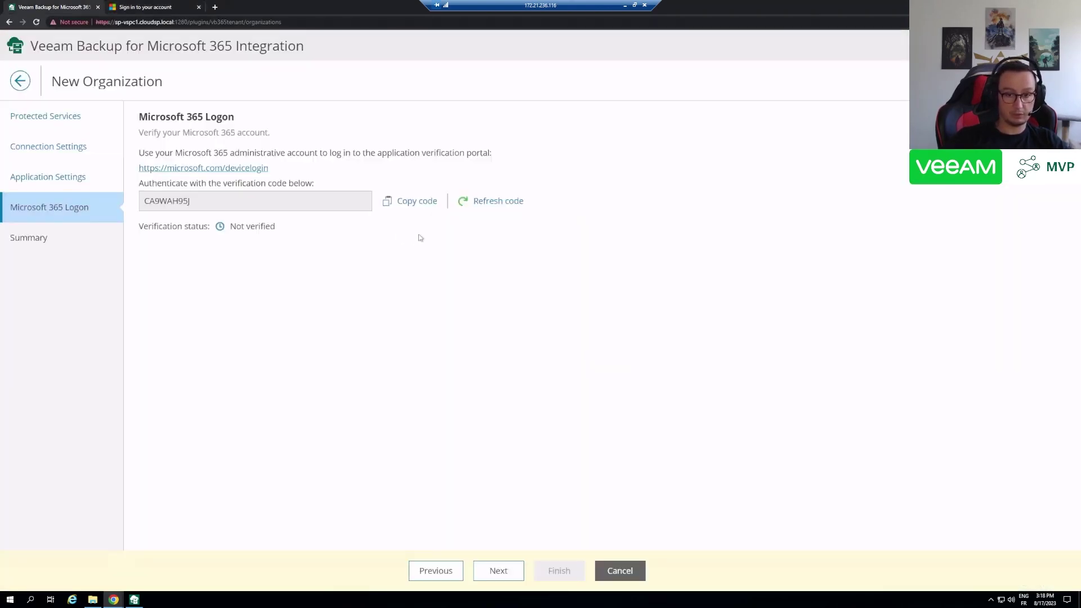
click(419, 202)
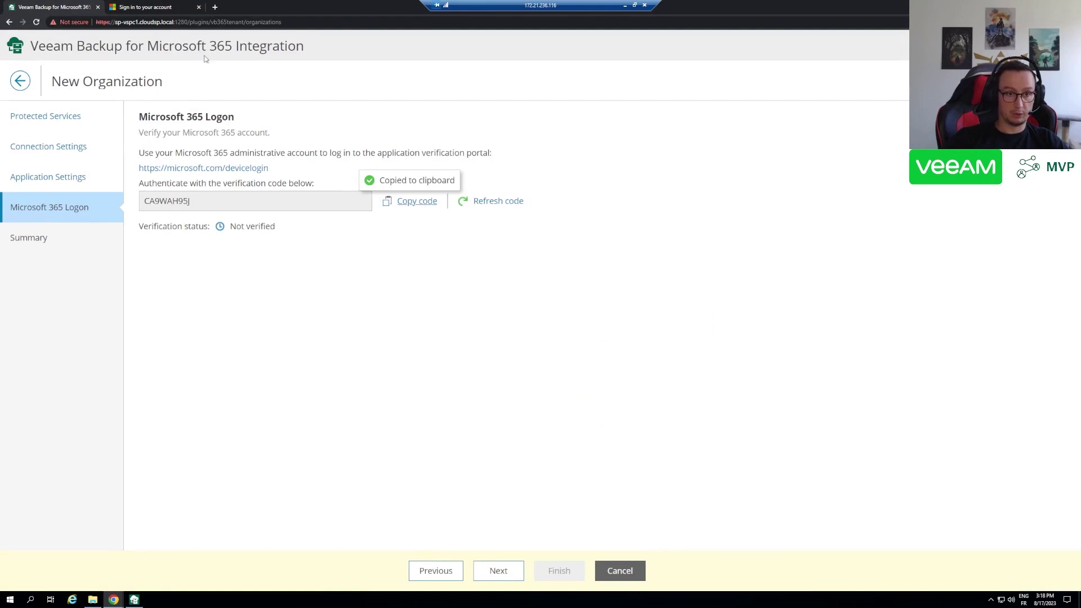
click(155, 8)
key(ctrl+v)
click(589, 350)
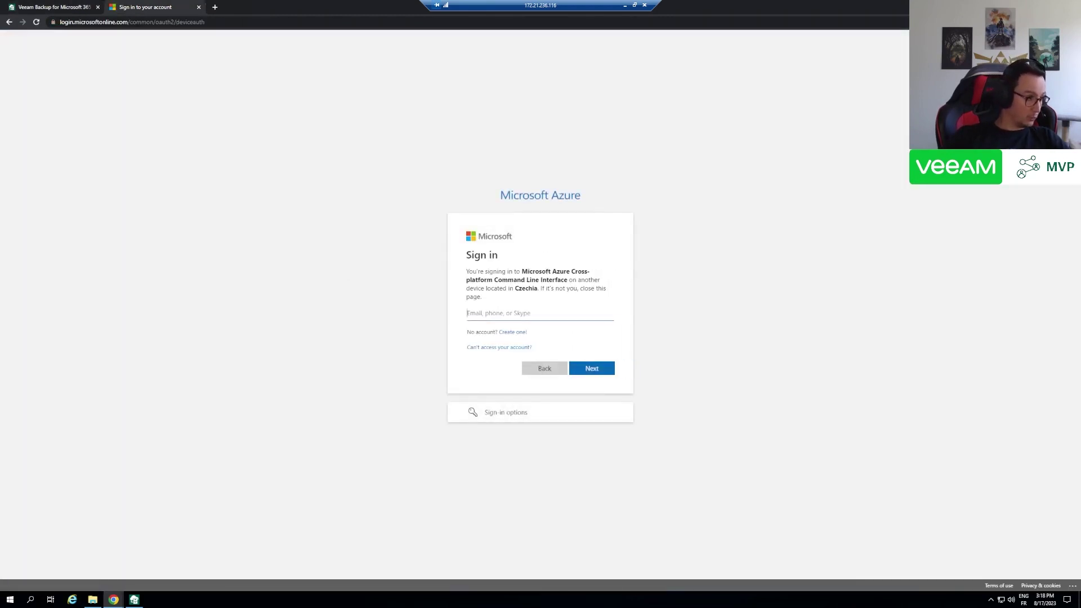
- Sign in with the Microsoft 365 admin account e-mail and password, and approve the Azure CLI sign-in
click(496, 317)
key(ctrl+v)
click(607, 367)
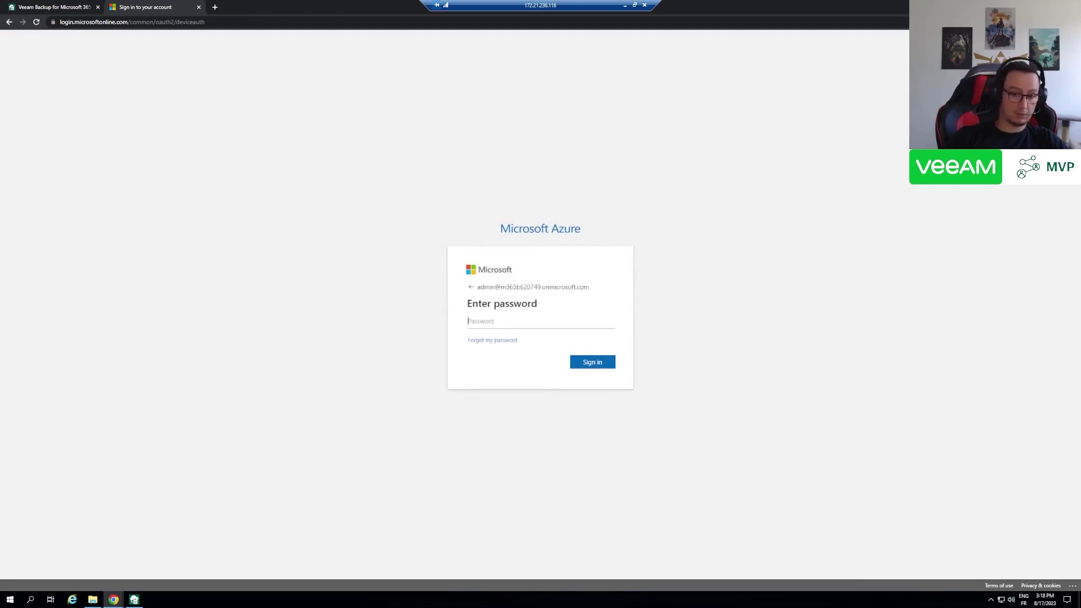
click(535, 325)
key(ctrl+v)
click(596, 365)
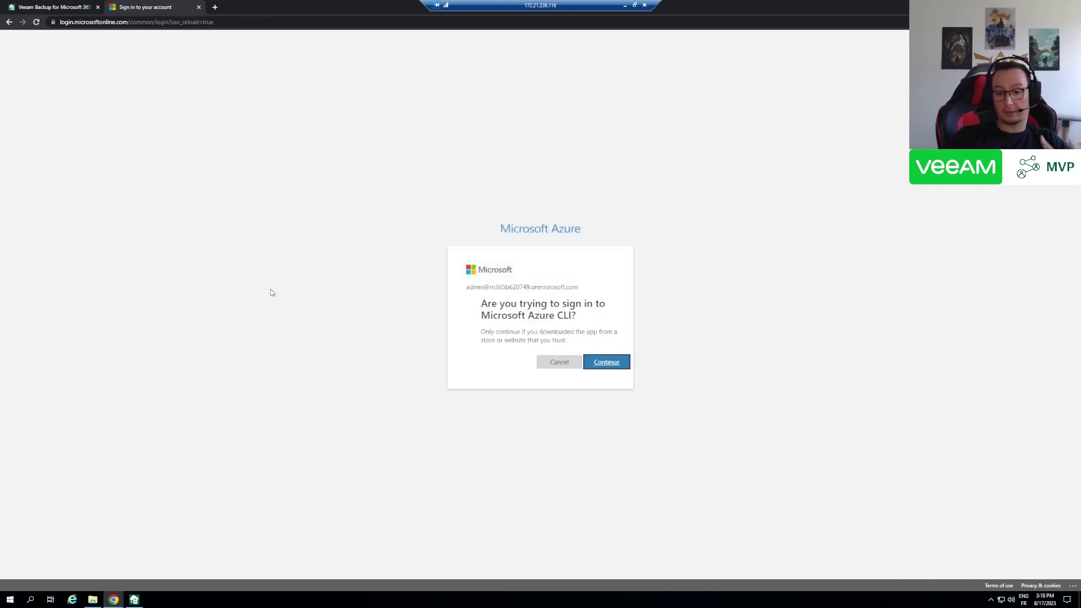
click(597, 366)
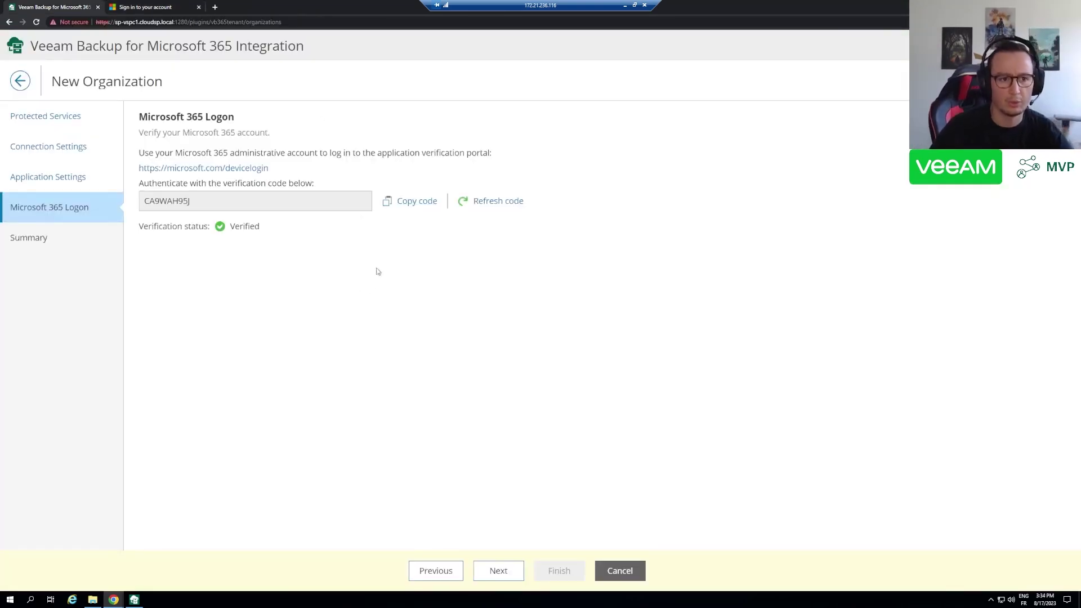
- Review the registration summary and finish adding the Microsoft 365 organization
drag(286, 237, 136, 226)
click(474, 397)
click(497, 569)
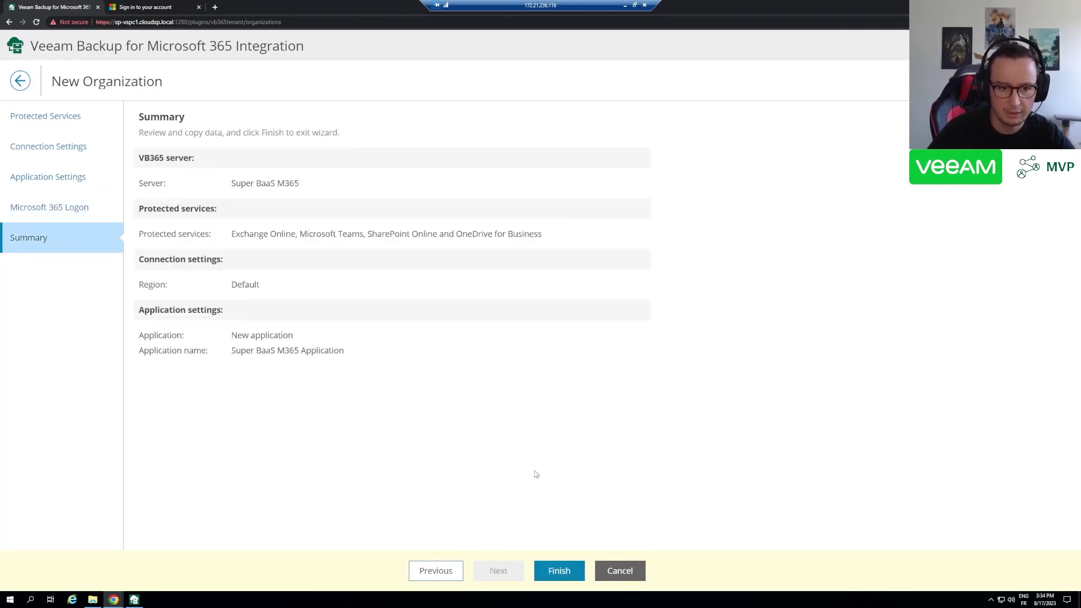
click(549, 573)
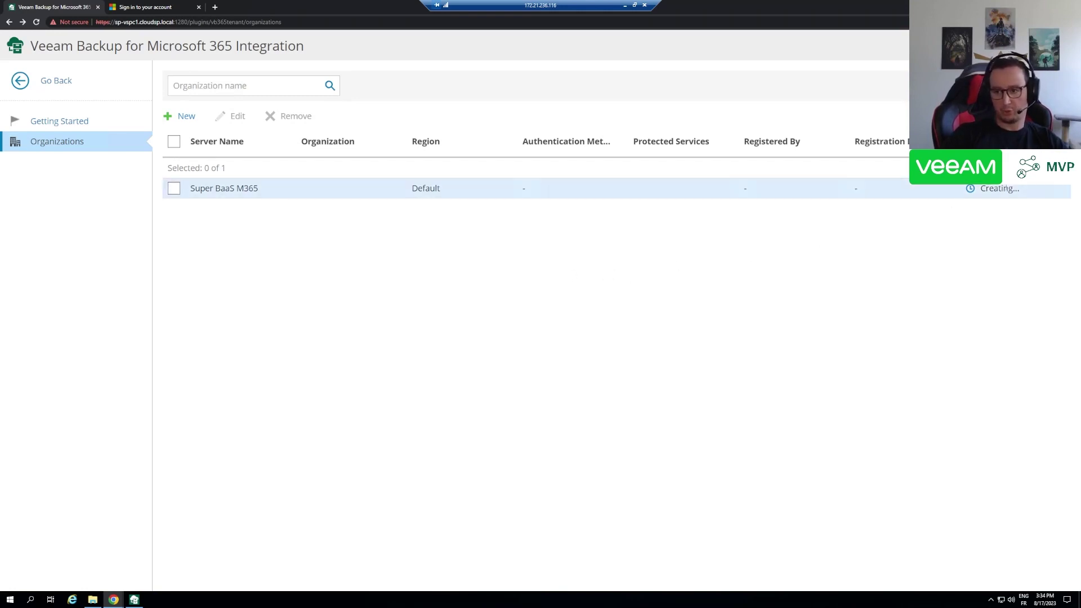
- Check the registered Super BaaS M365 organization row, then go back to the plugin library
click(1008, 191)
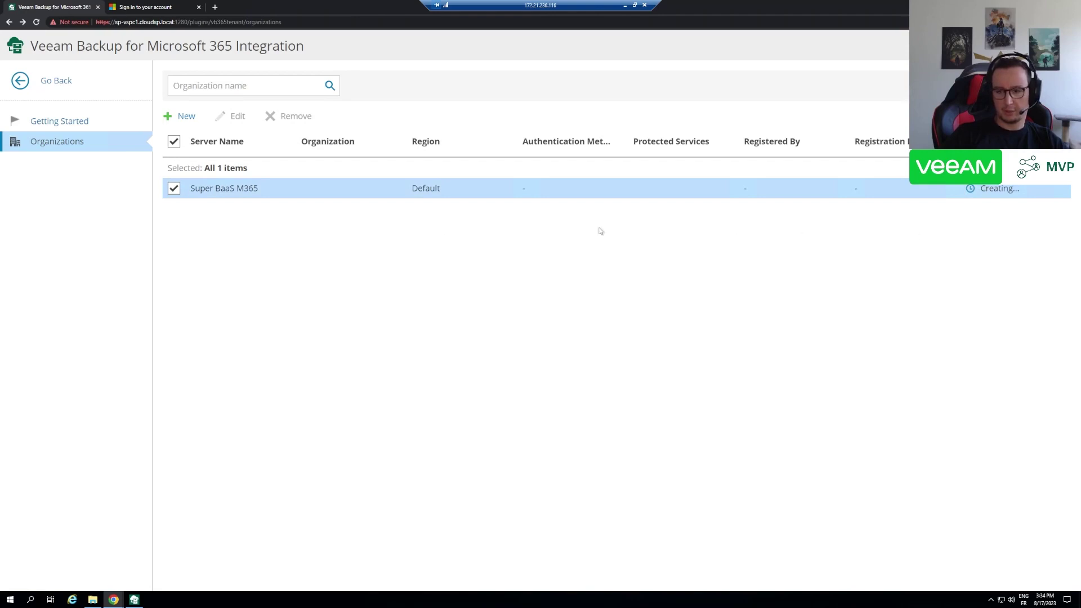
click(173, 188)
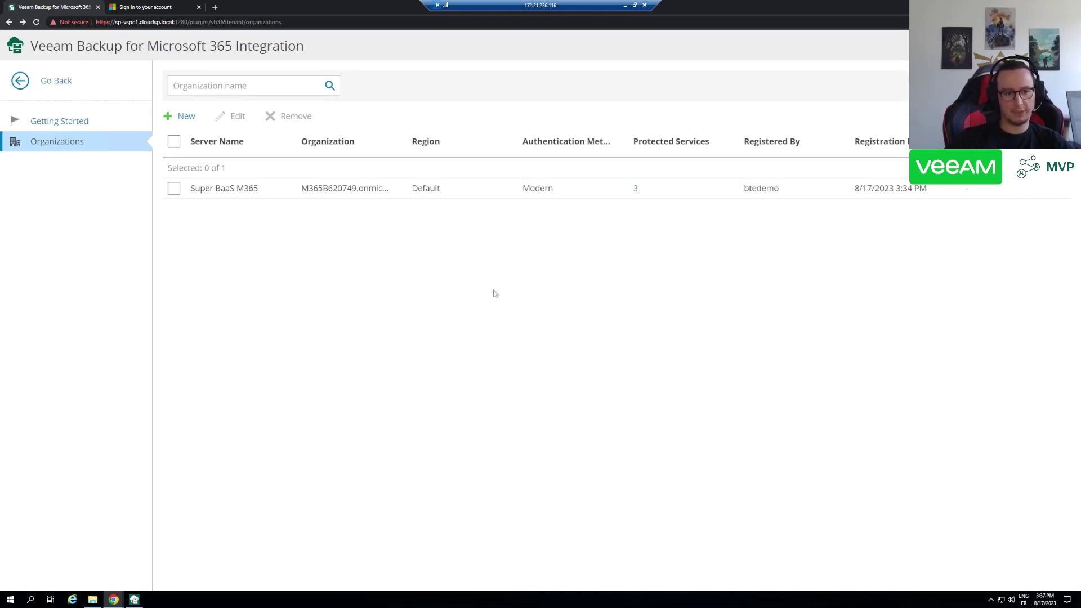
click(933, 188)
drag(933, 188, 361, 295)
click(174, 189)
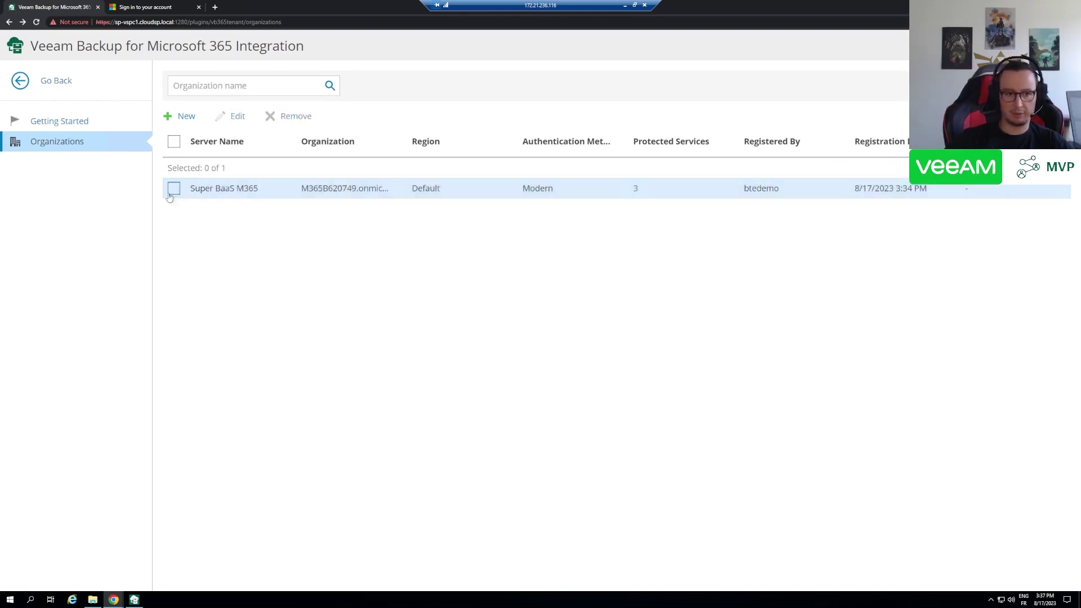
click(36, 82)
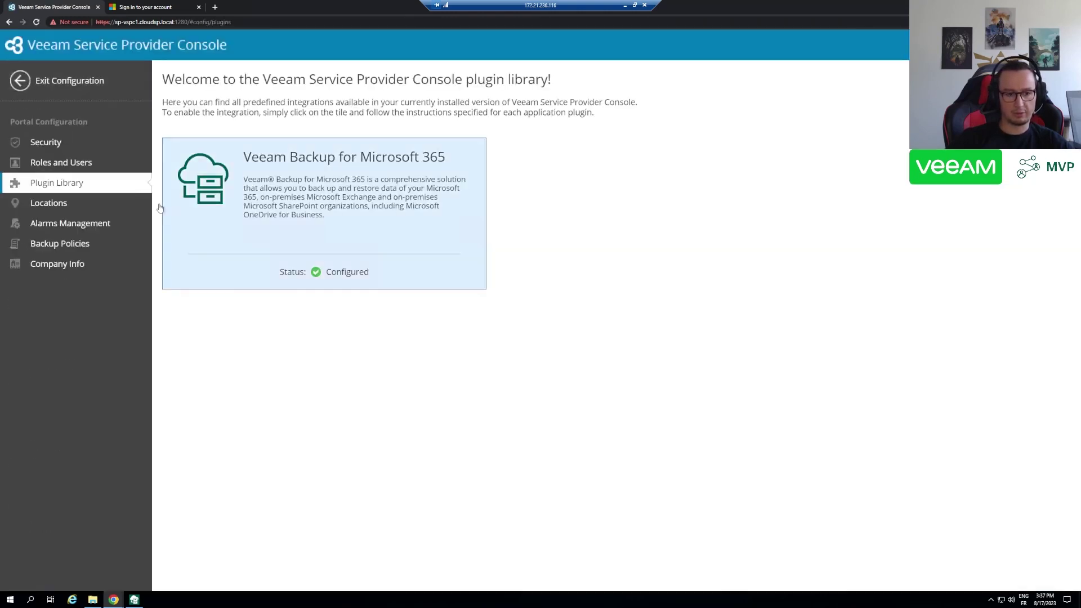
- From Backup Jobs, create a new Microsoft 365 backup job named 'BTE demo'
click(36, 83)
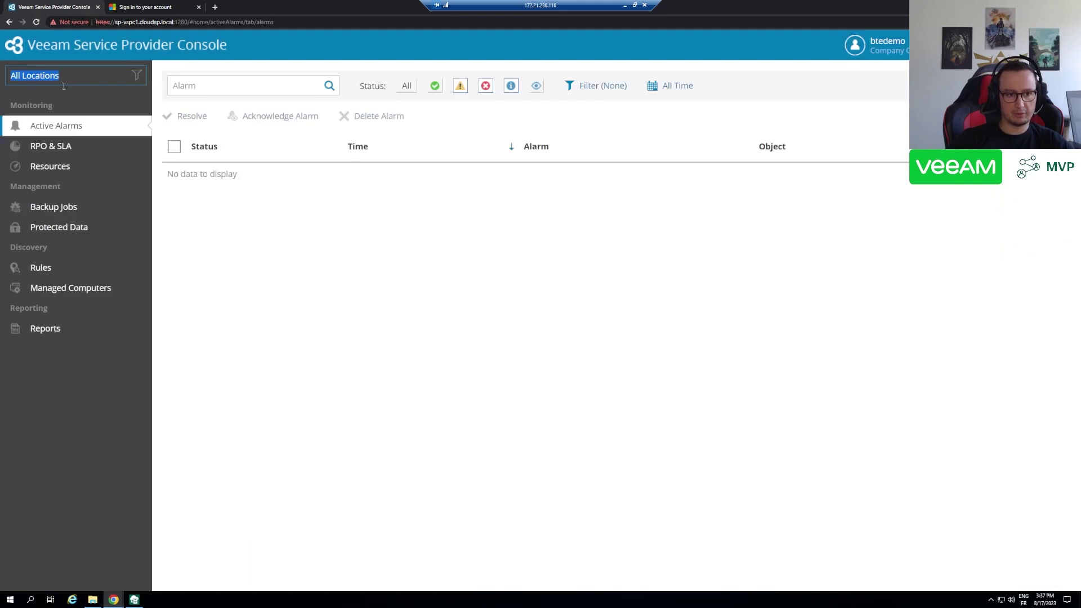
click(58, 211)
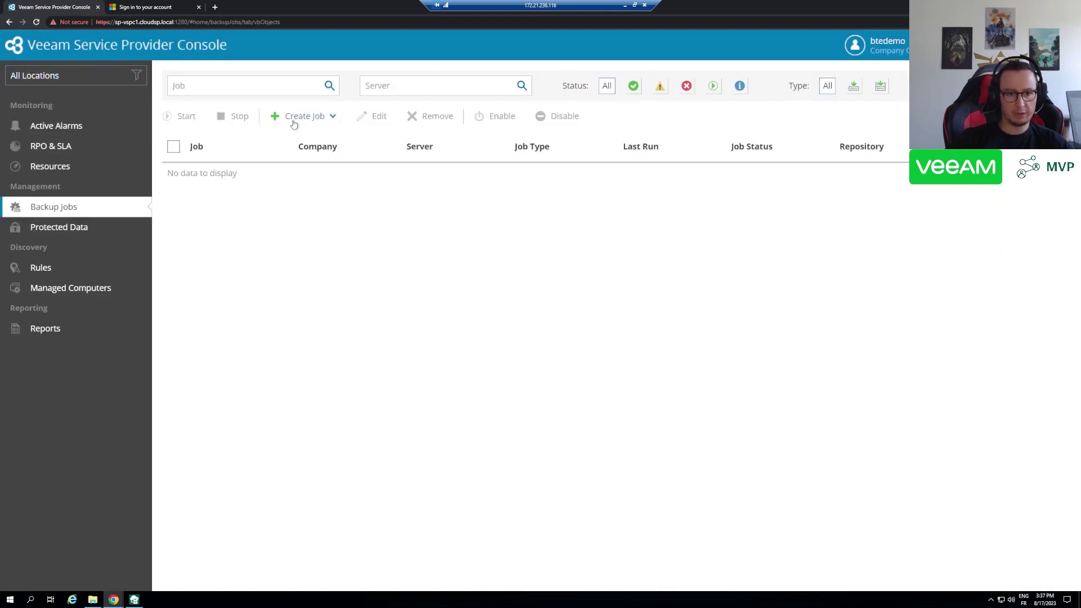
click(305, 120)
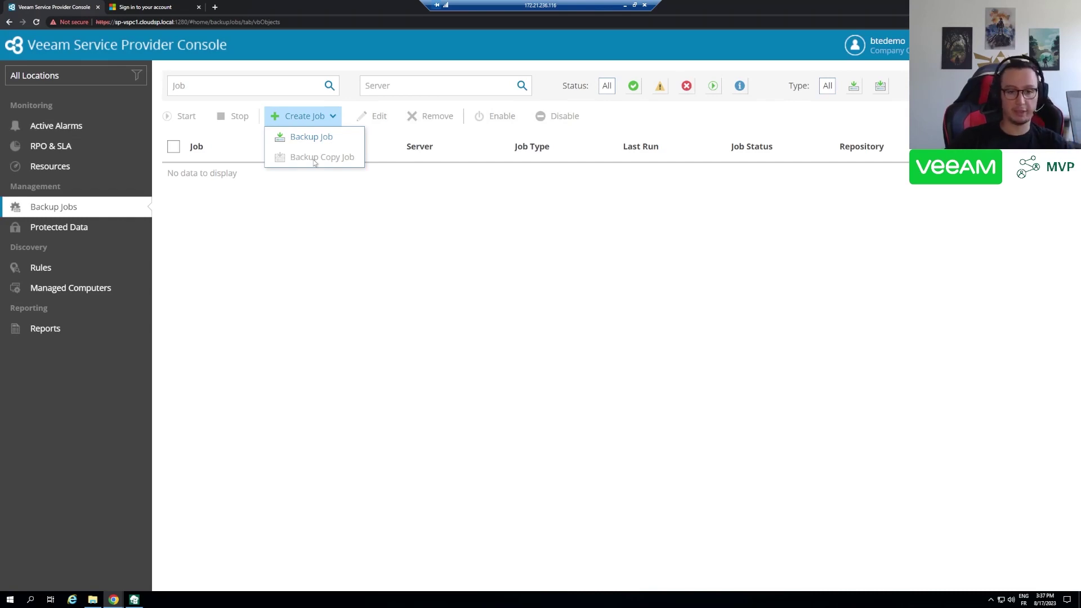
click(314, 139)
click(217, 159)
text(BTE demo all)
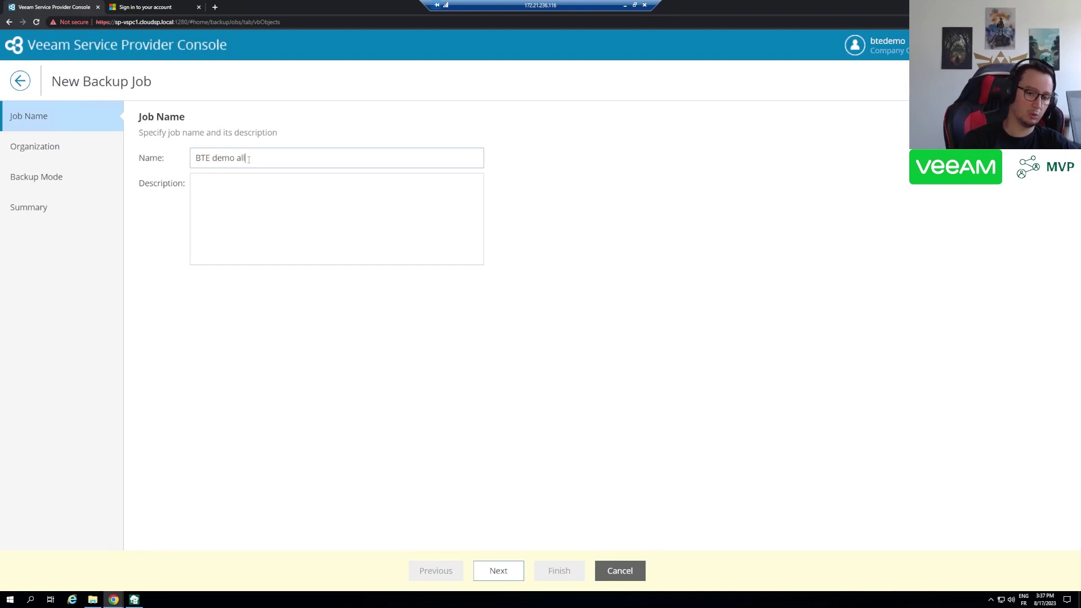
- Advance to the backup scope and keep Entire organization instead of specified objects
click(499, 570)
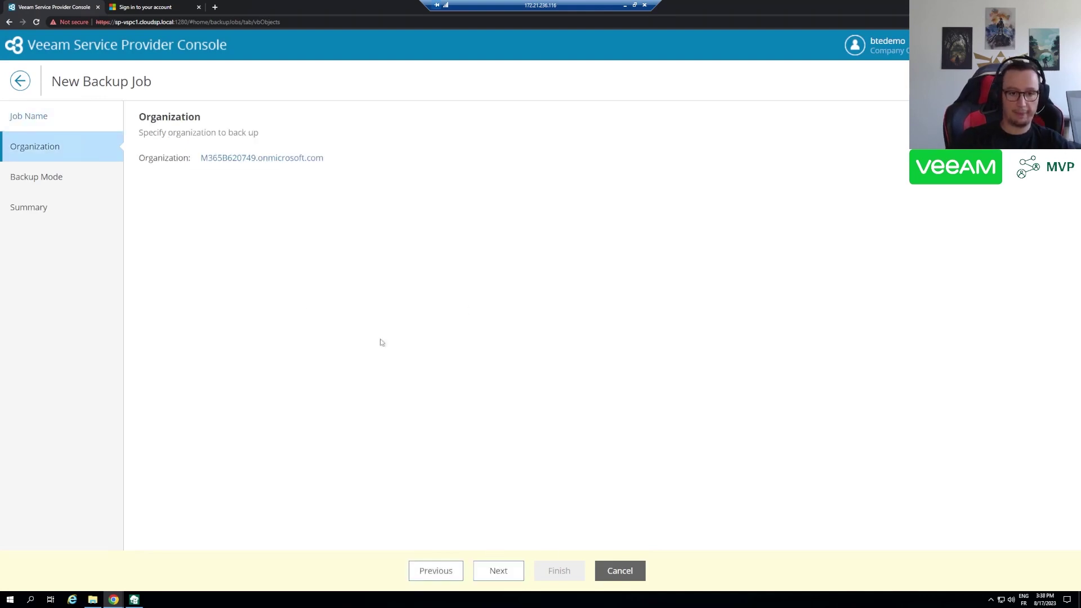
click(506, 576)
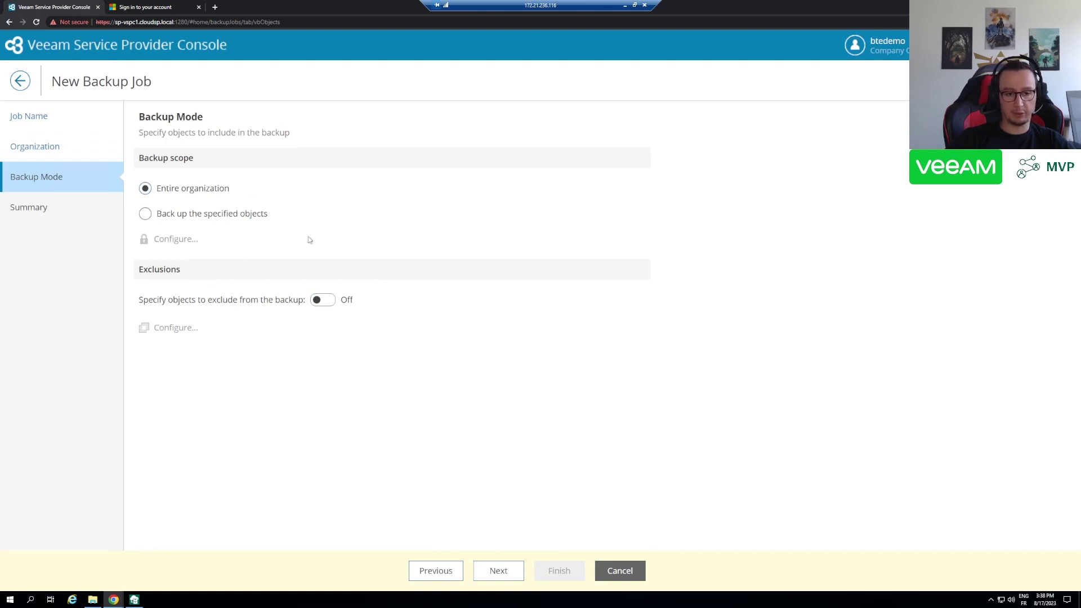
click(224, 217)
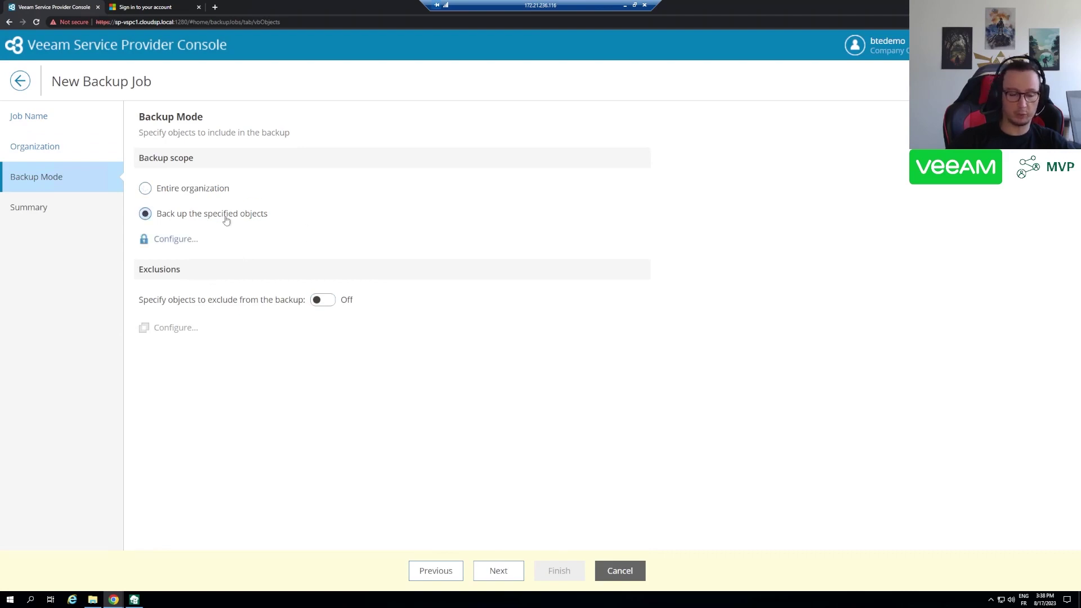
click(175, 239)
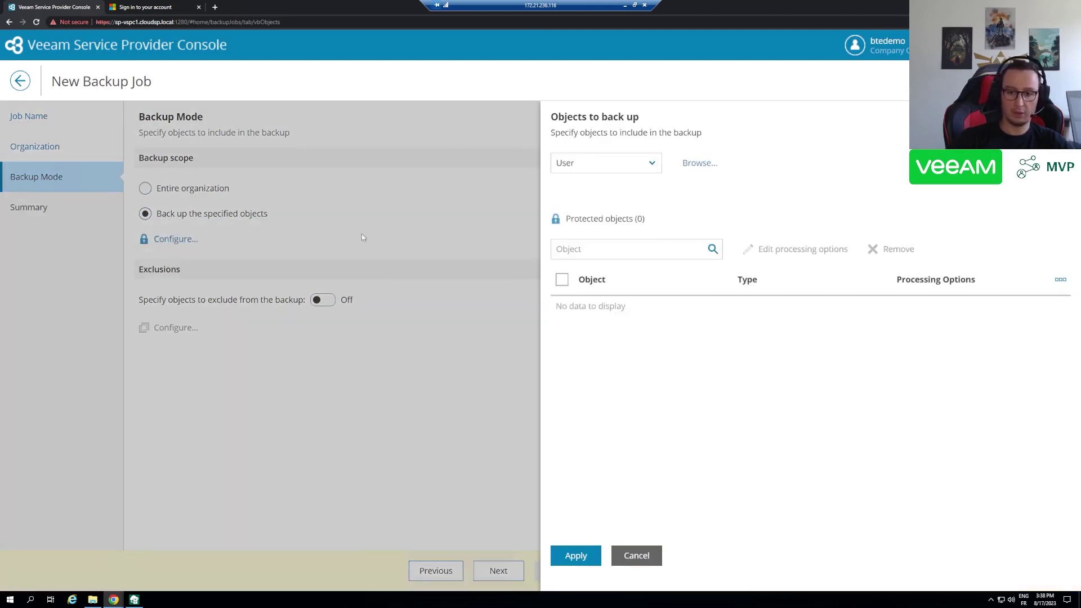
click(642, 556)
click(191, 188)
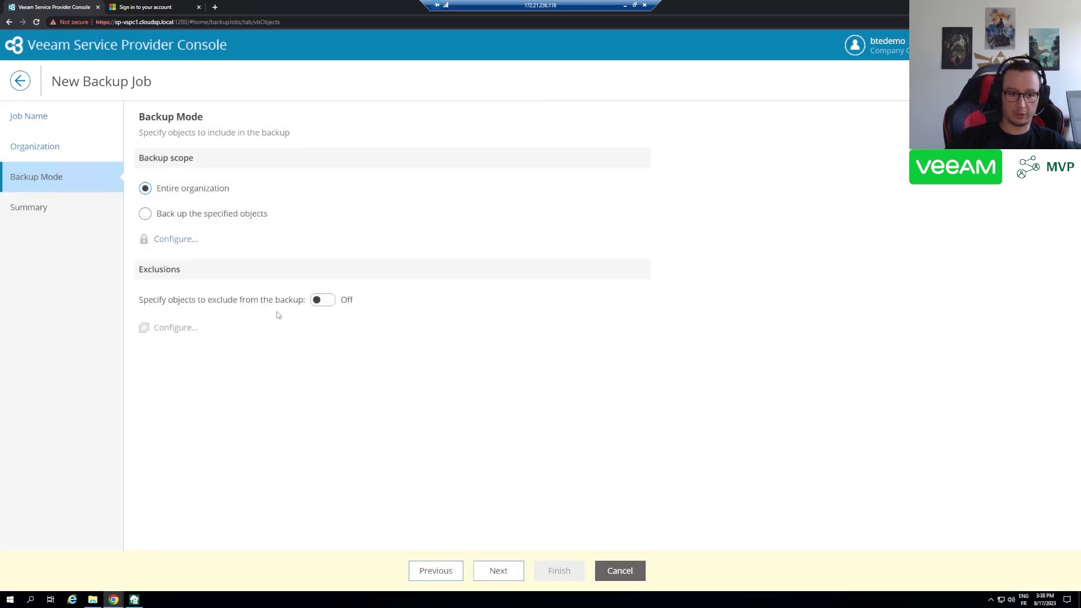
- Try enabling exclusions, then set exclusions back to Off after the missing-exclusions warning
click(323, 300)
click(175, 327)
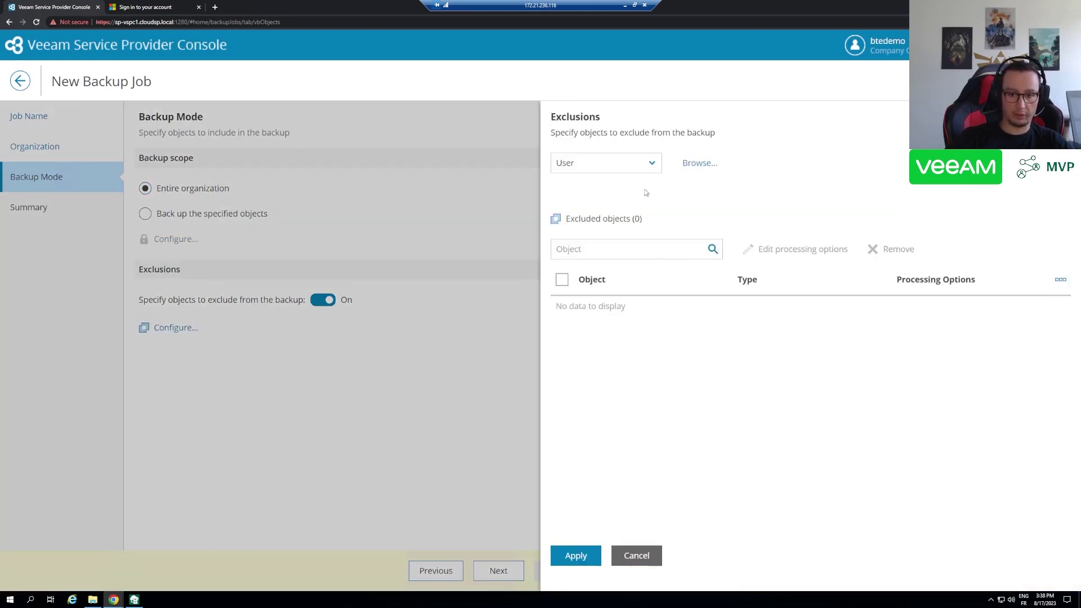
click(636, 556)
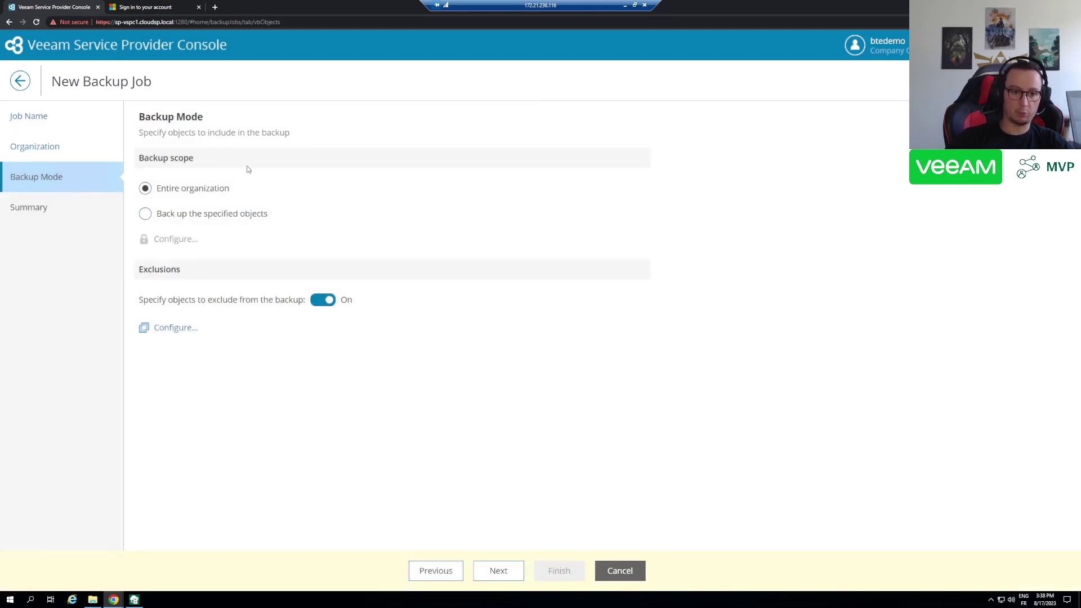
triple_click(192, 190)
click(314, 373)
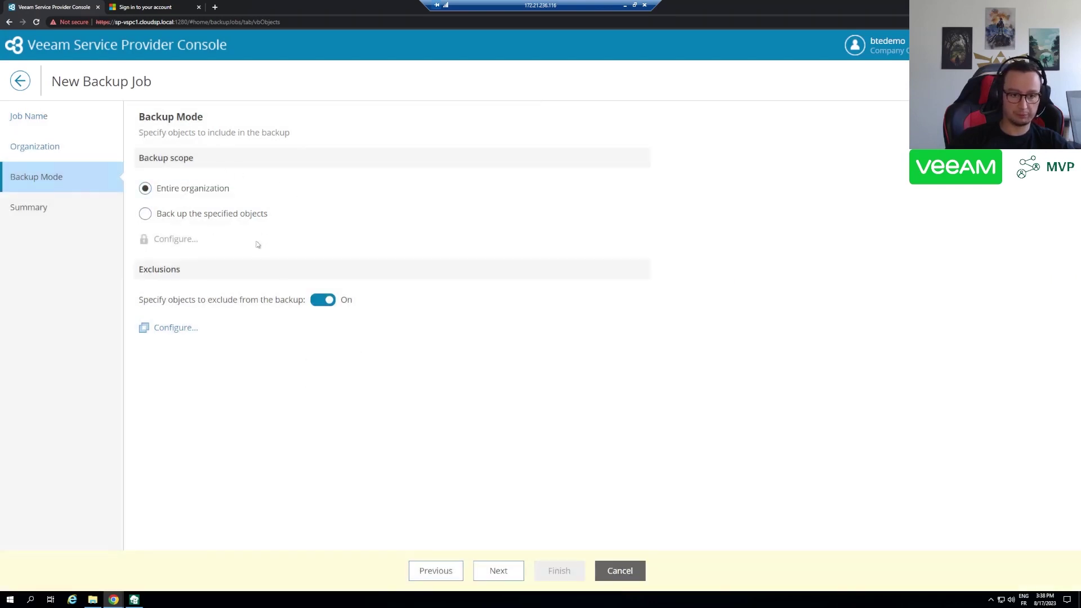
click(517, 570)
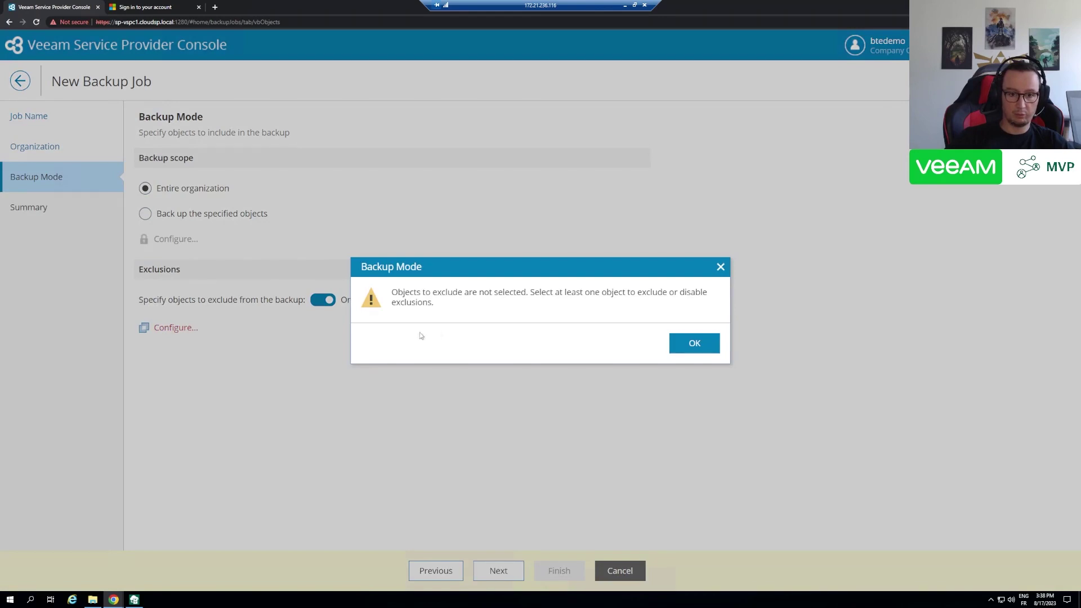
click(694, 343)
click(323, 300)
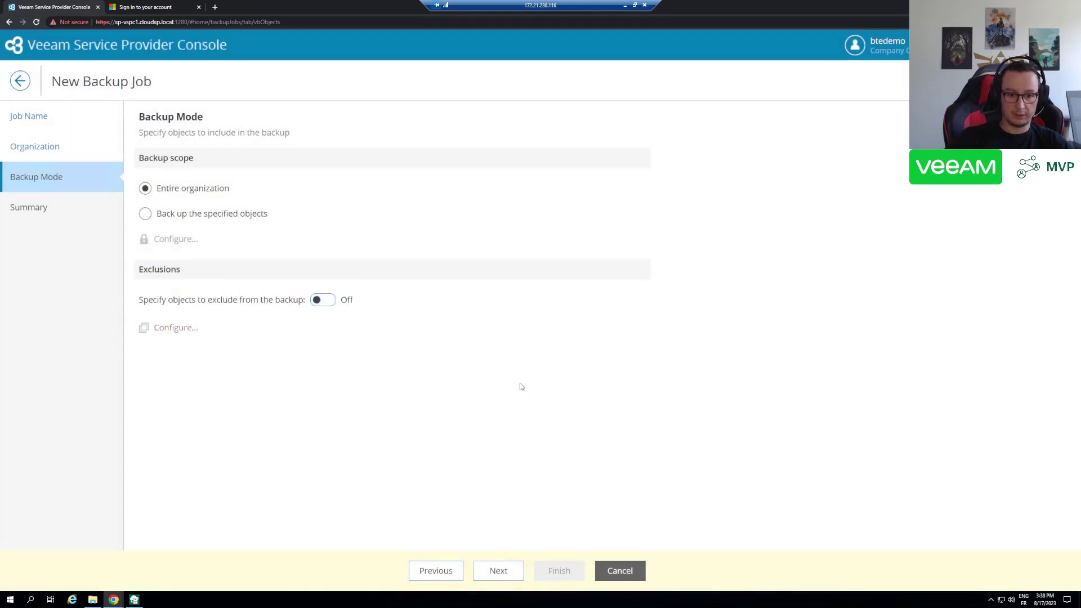
- Tick 'Start the job when I click Finish' and create the 'BTE demo all' job
click(504, 575)
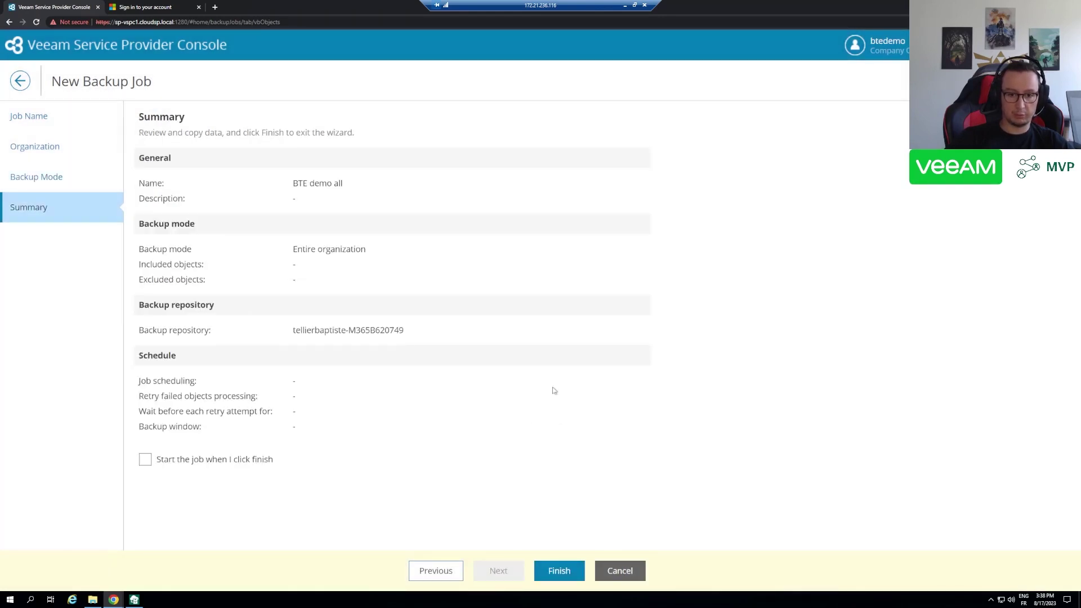
click(211, 462)
click(559, 571)
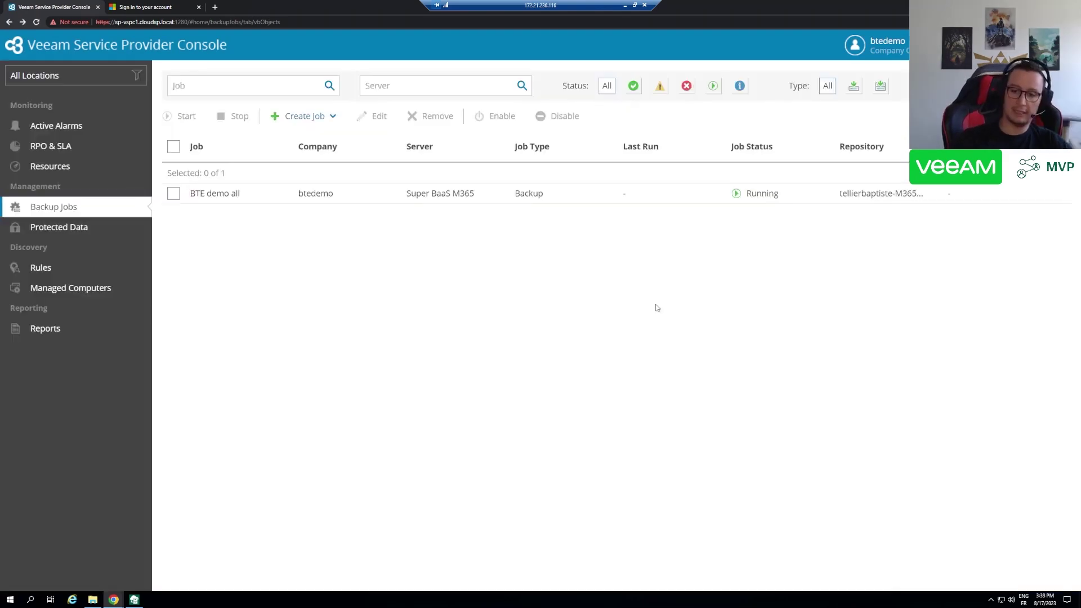
- Select the BTE demo all job, then duplicate the PowerPoint slideshow to show the VB365 Self Service Onboarding slide
click(194, 200)
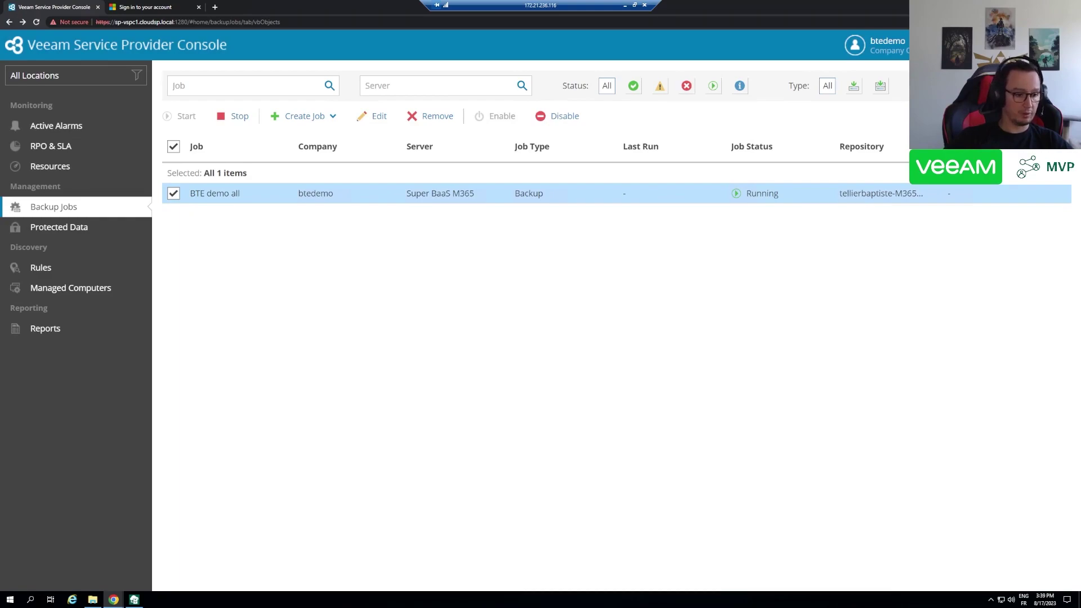
key(alt+Tab)
click(183, 14)
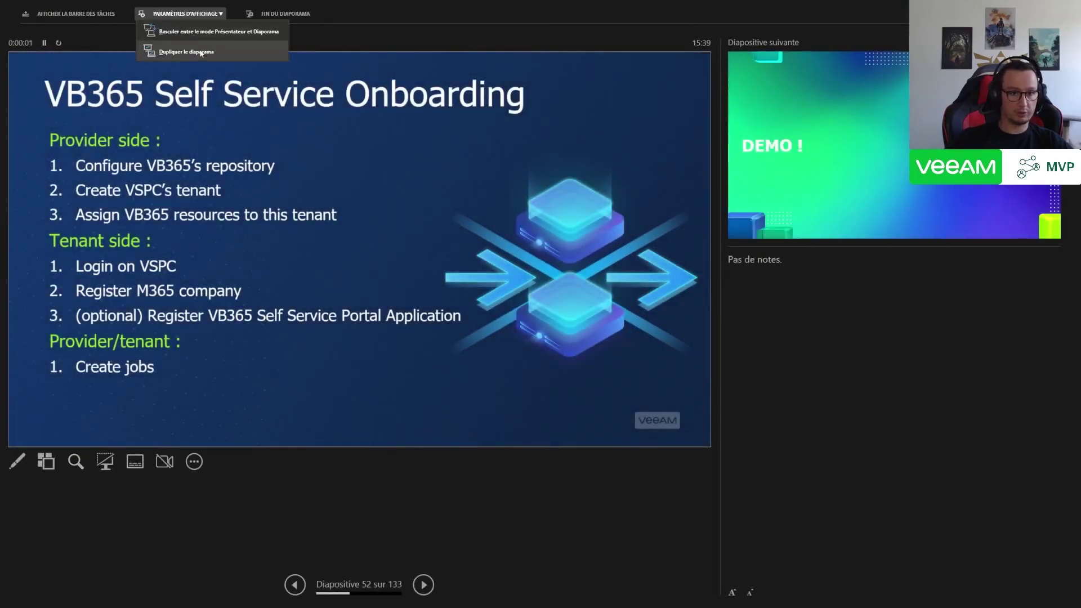
click(186, 52)
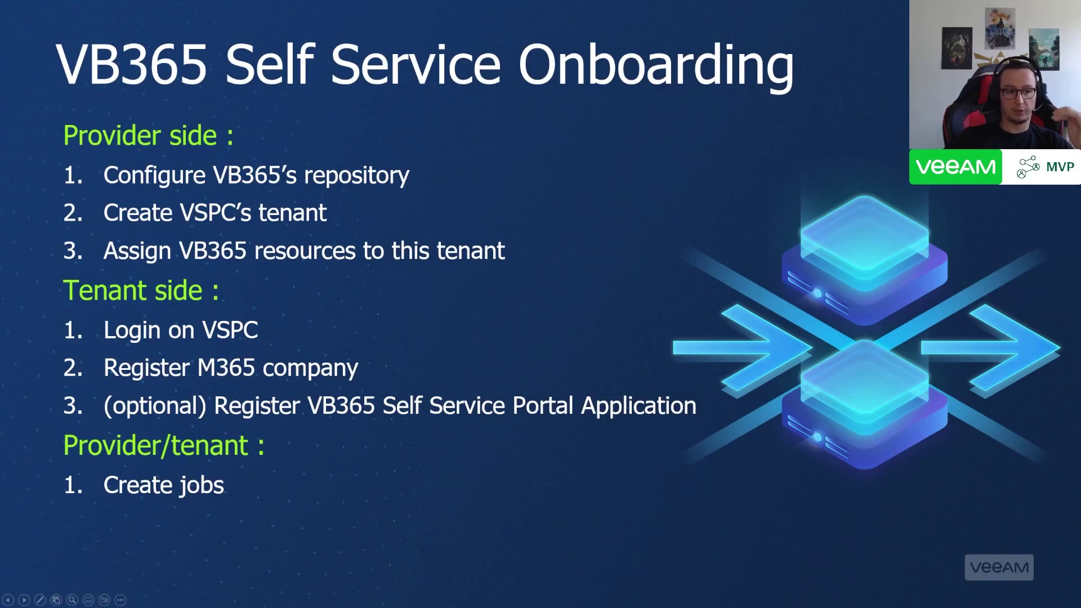